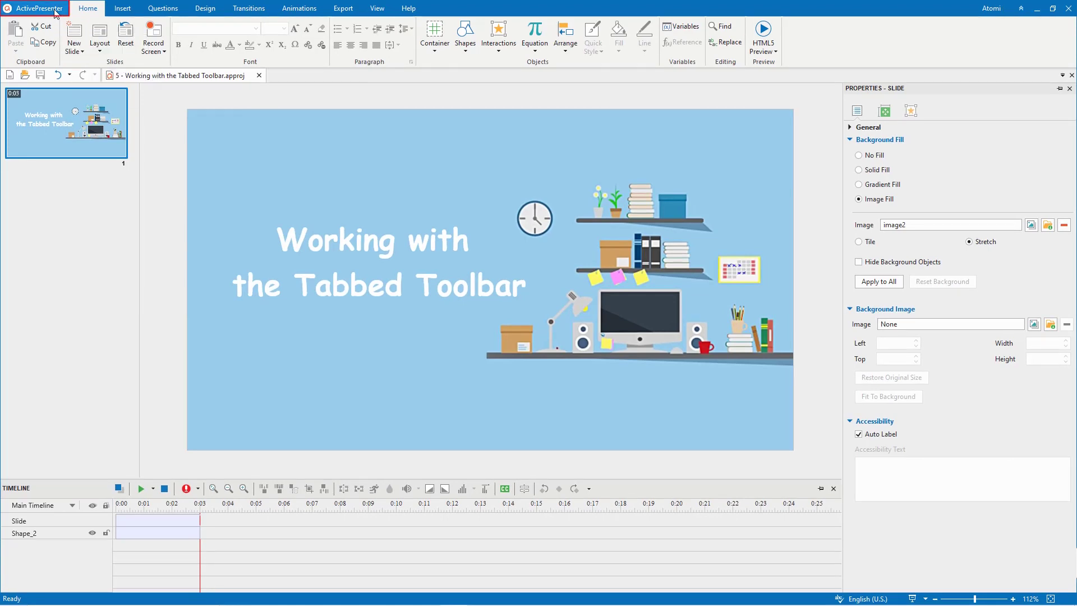
Open the Toolbar page of Preferences and expand the Home tab and its Clipboard group
click(34, 8)
click(73, 291)
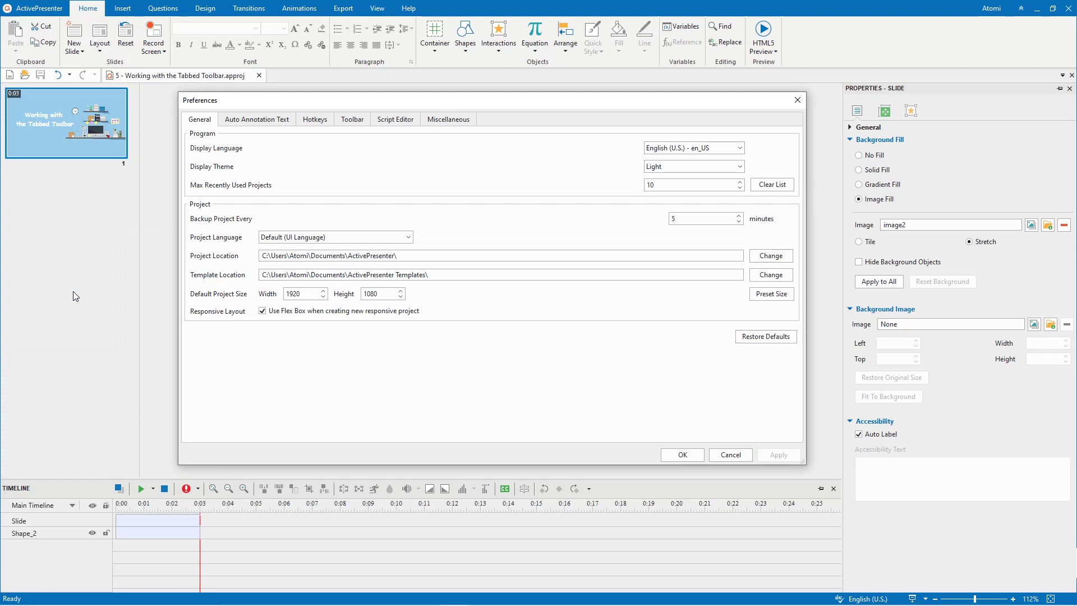
click(346, 121)
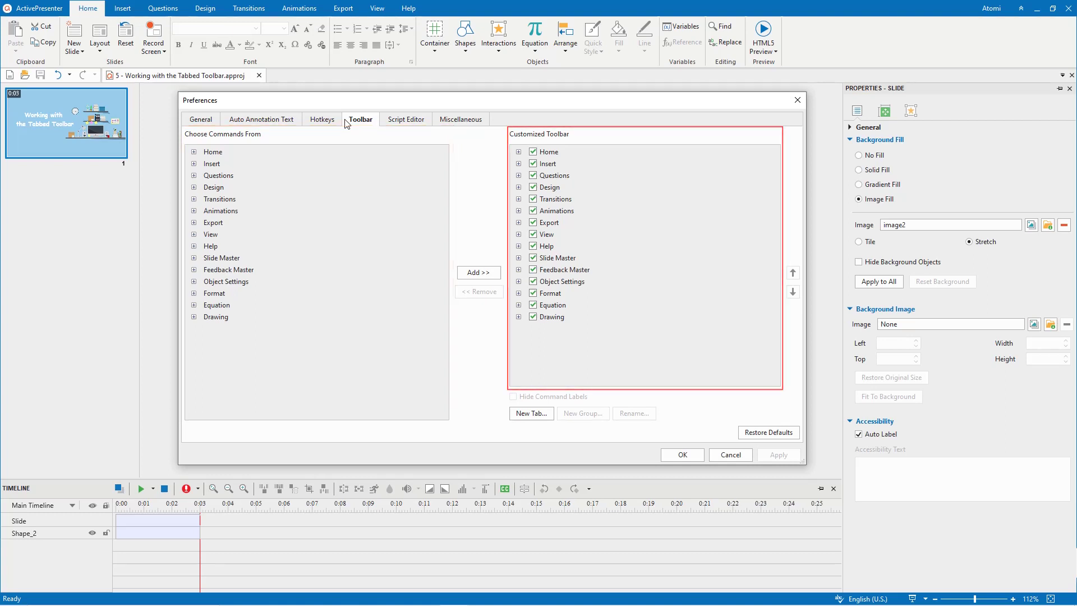
click(518, 152)
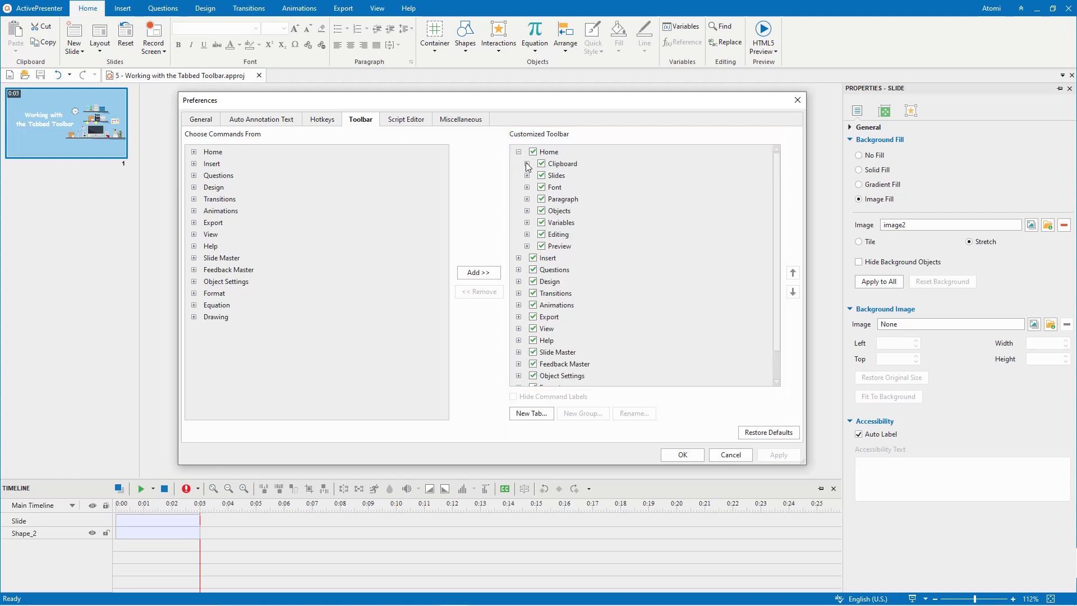
click(527, 164)
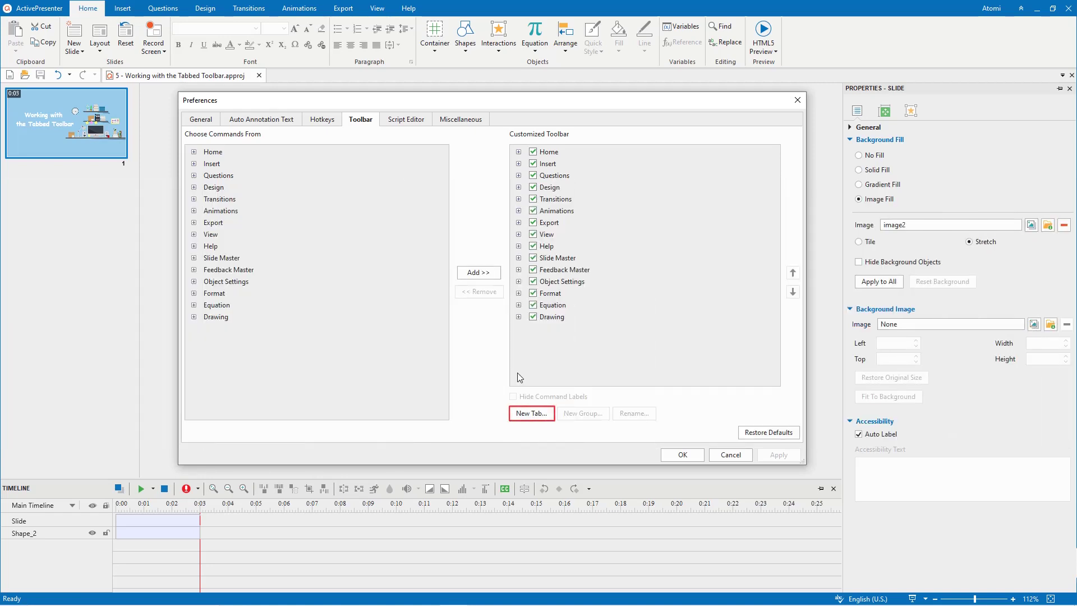
Add a new custom tab named 'Project 1' at the end of the toolbar list
click(527, 414)
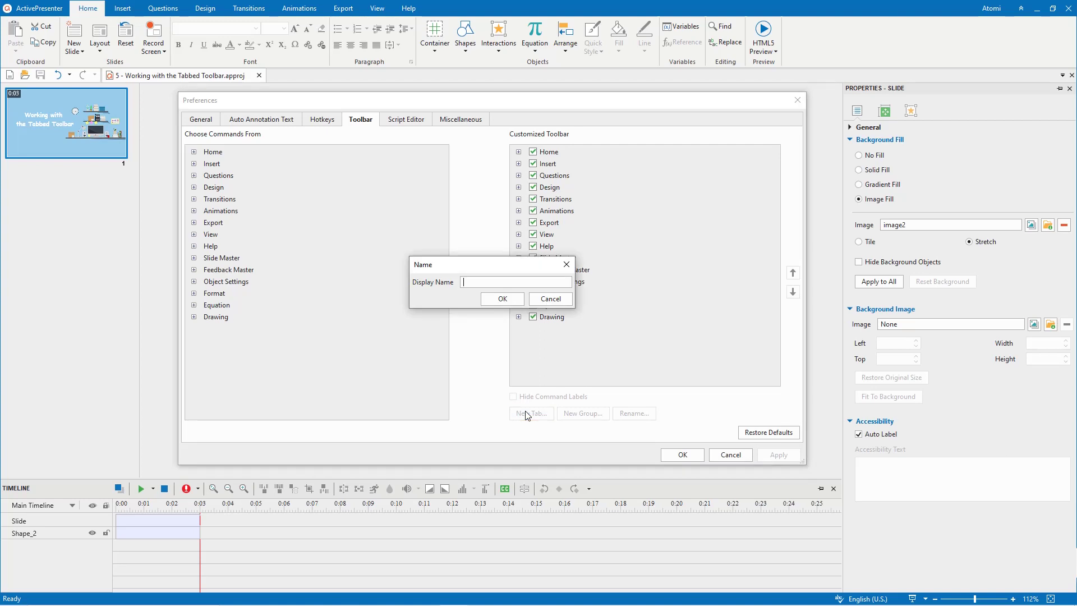
text(Project 1)
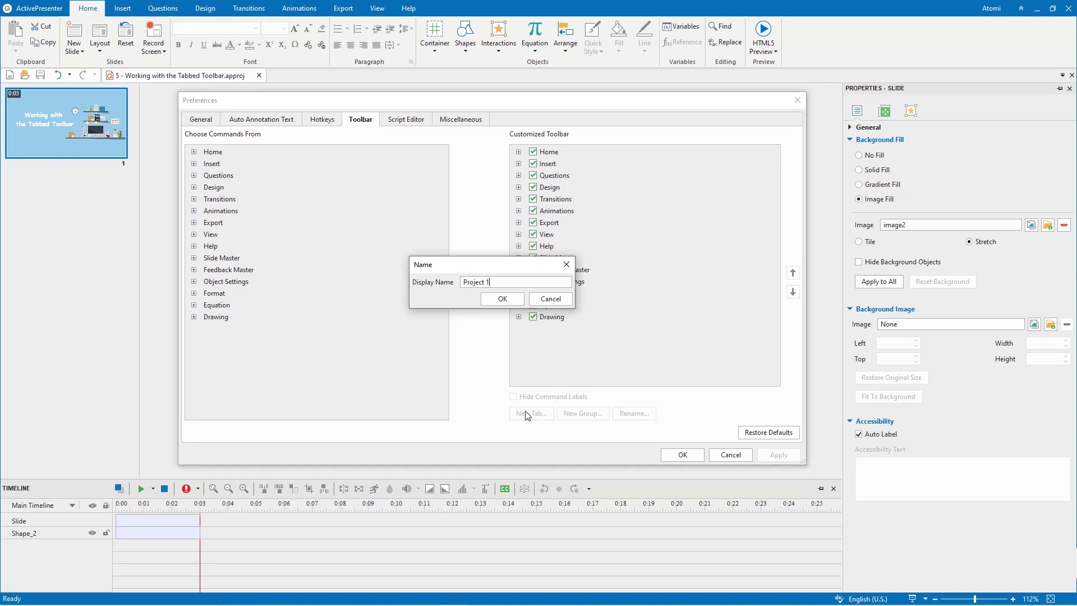
click(493, 301)
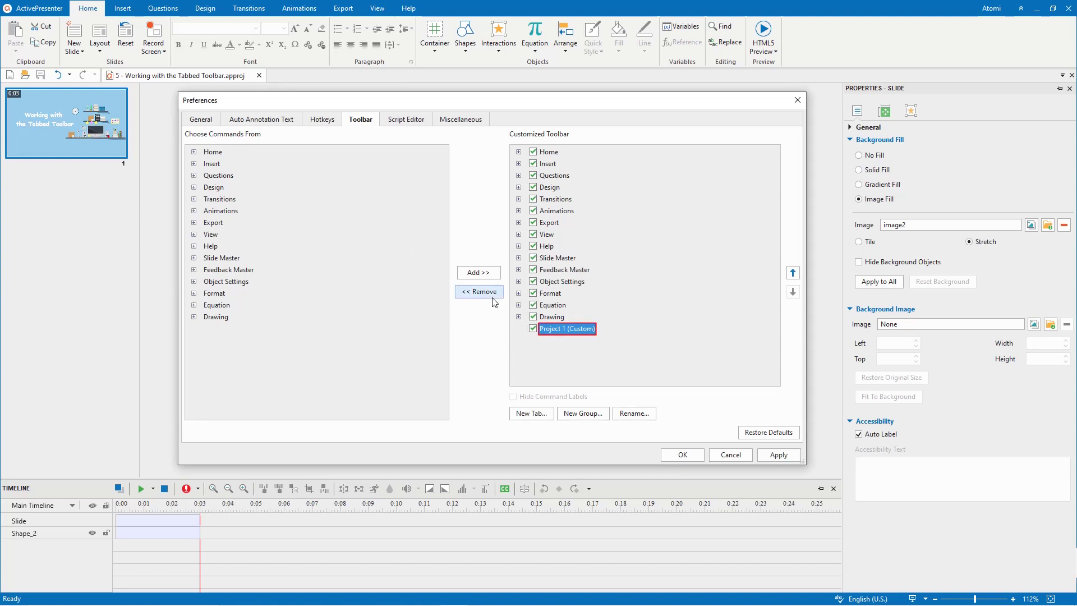
Add a second custom tab named 'Project 2' directly after Insert
click(547, 164)
click(530, 413)
text(Pro)
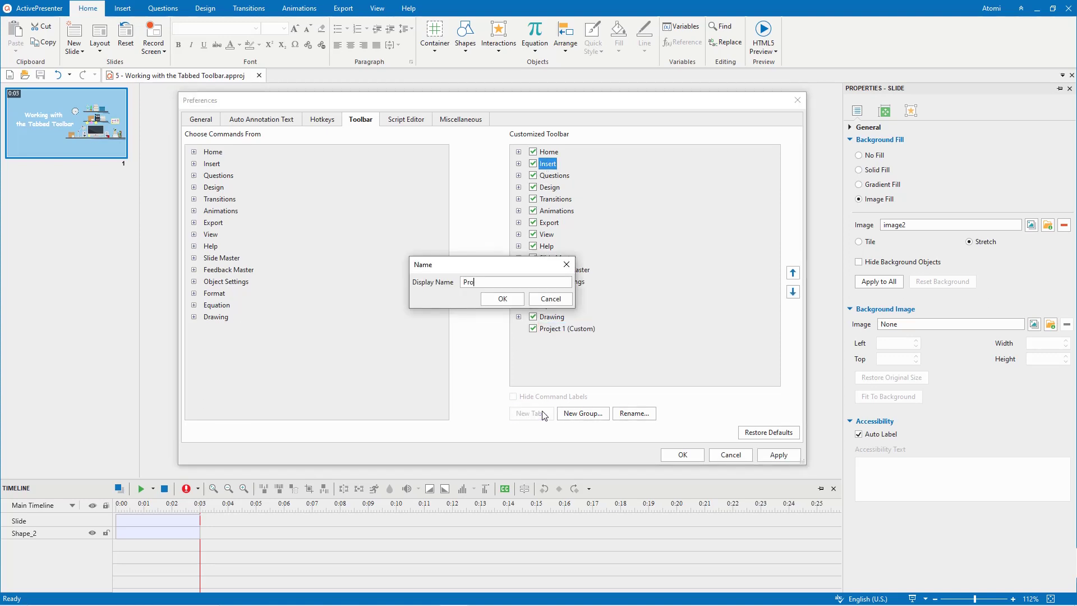
text(ject 2)
click(503, 299)
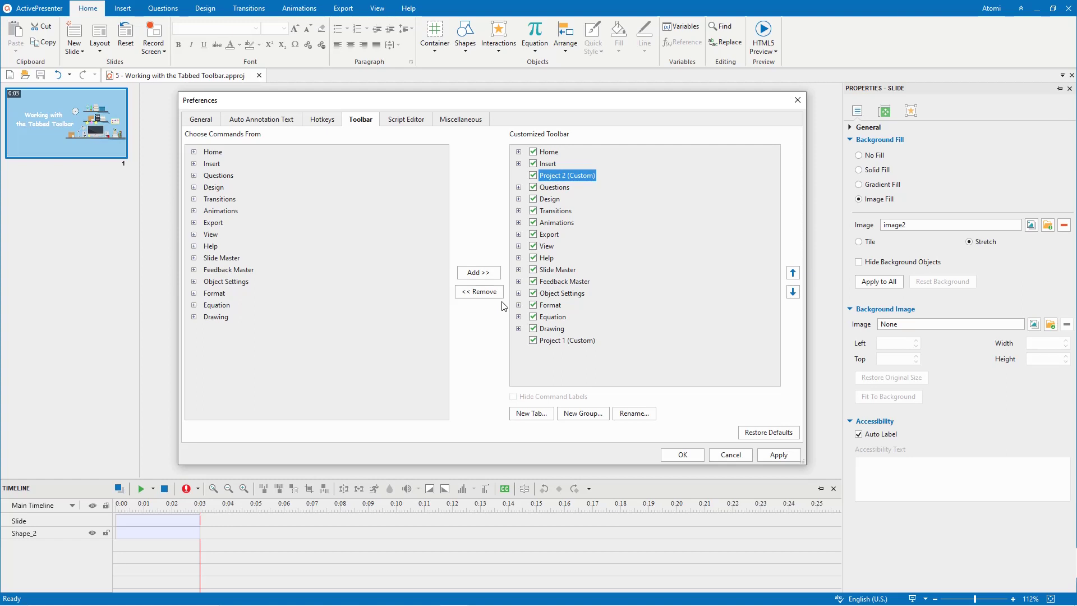
Create the groups 'Commands' and 'Questions' inside the Project 2 tab
click(583, 413)
text(Comman)
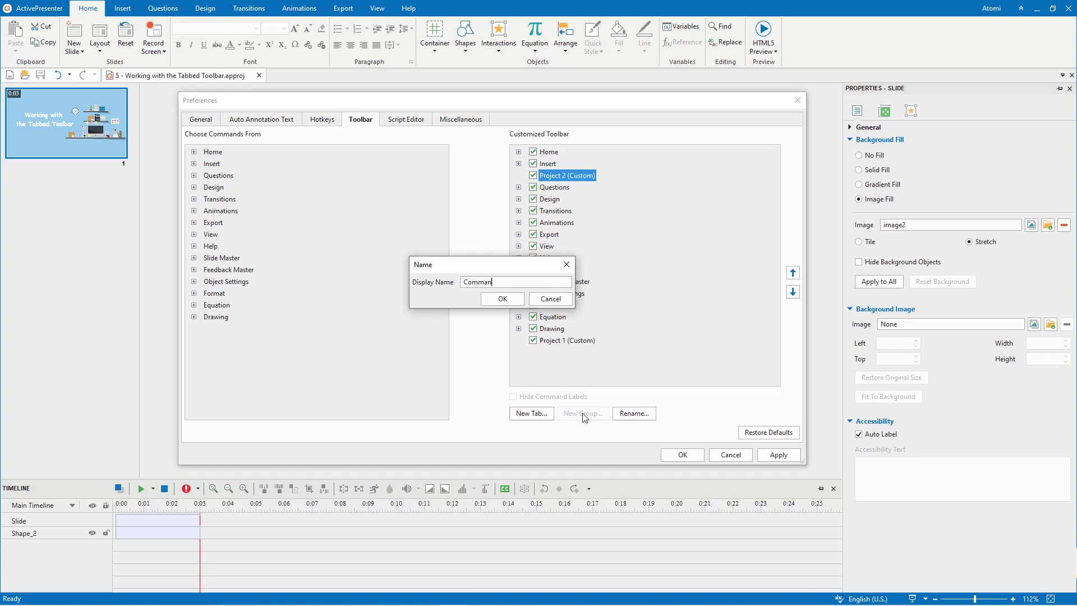
text(ds)
key(Return)
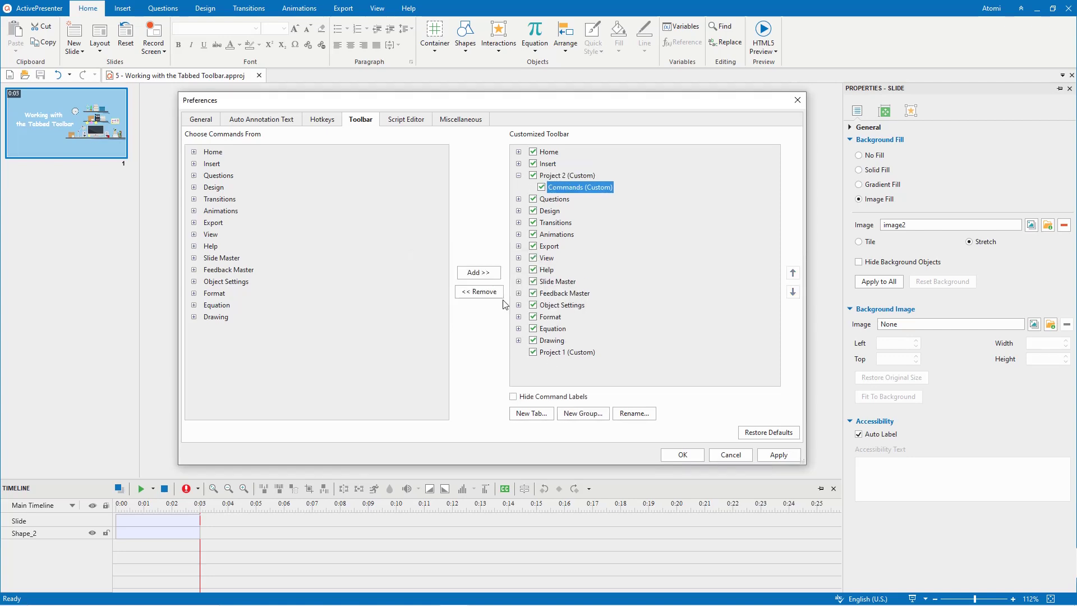
click(580, 416)
text(Questions)
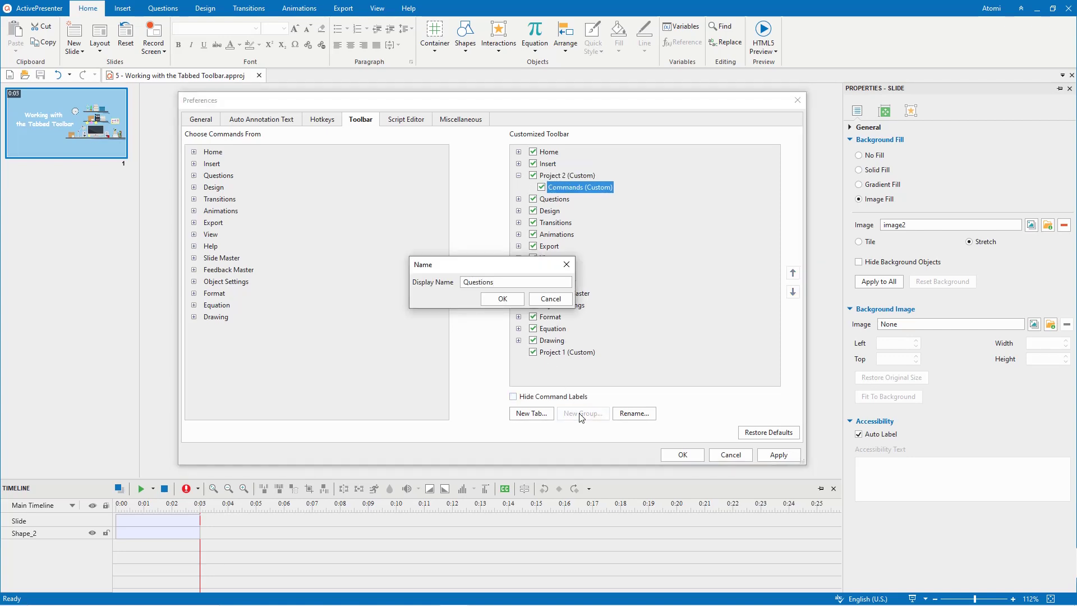
click(502, 299)
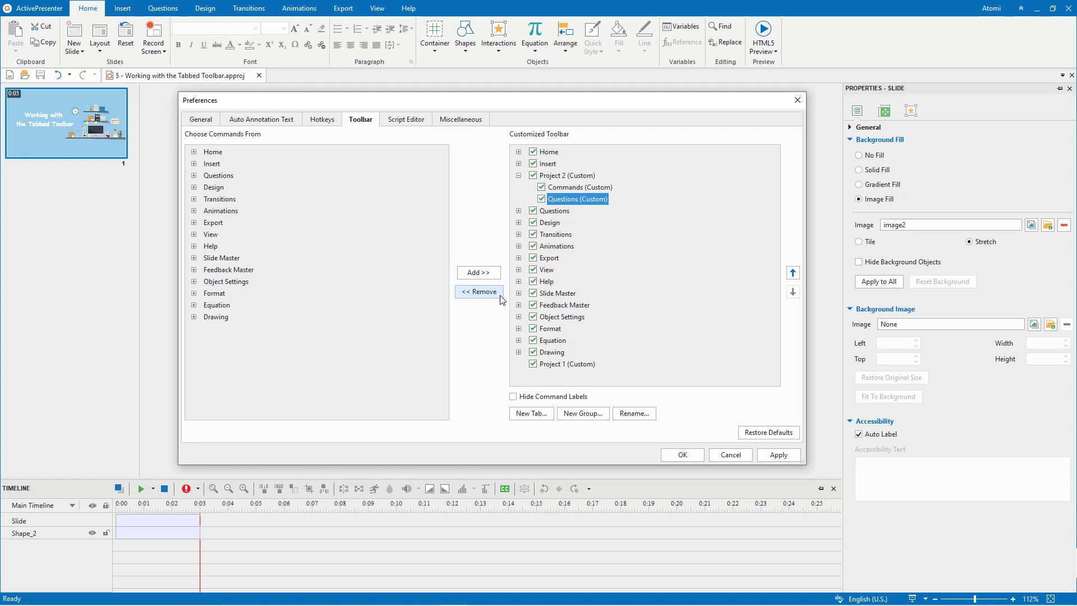
Move Project 1 up four places to follow Insert, then move Project 2 below it
click(564, 363)
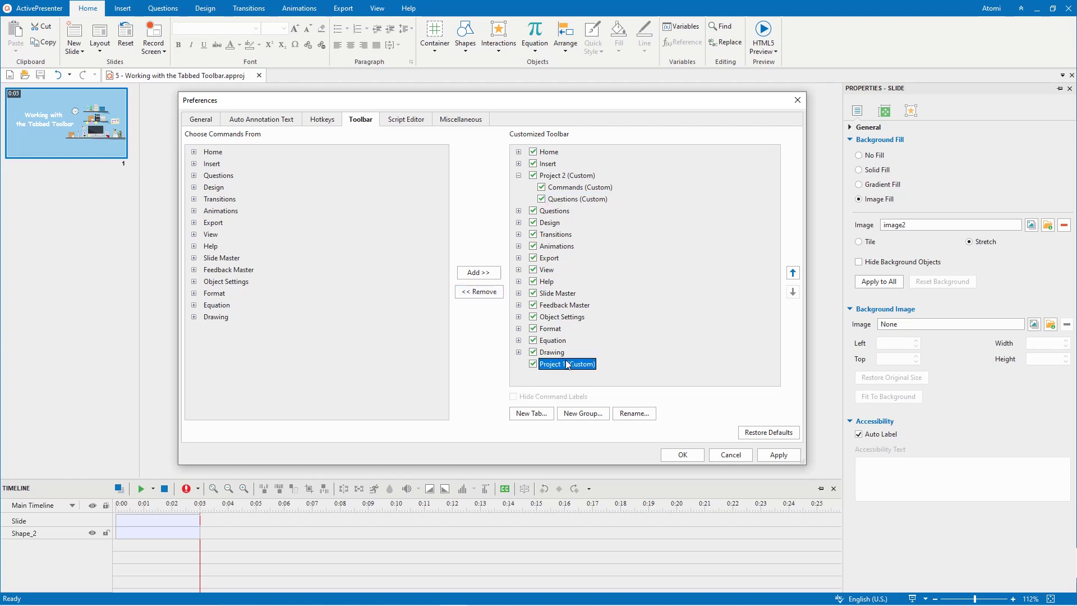
click(797, 274)
click(797, 273)
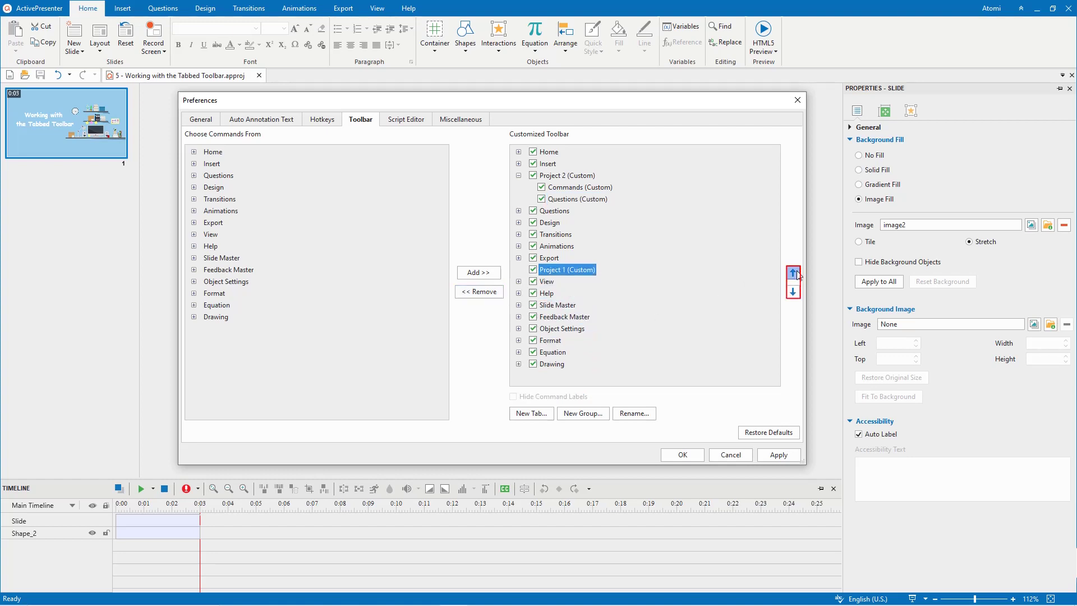
click(797, 273)
click(793, 273)
click(794, 274)
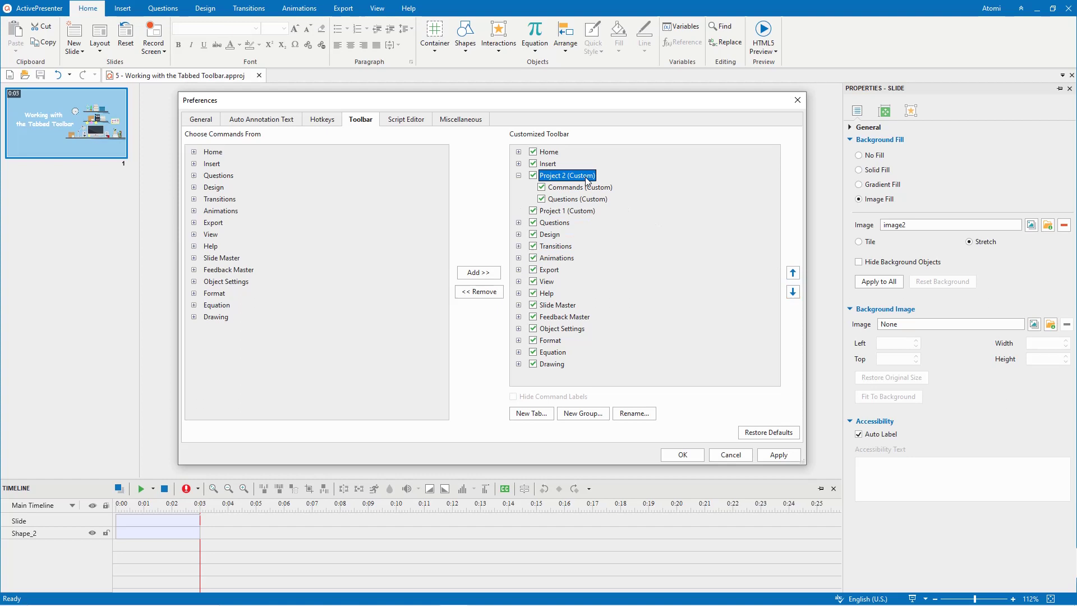
click(793, 299)
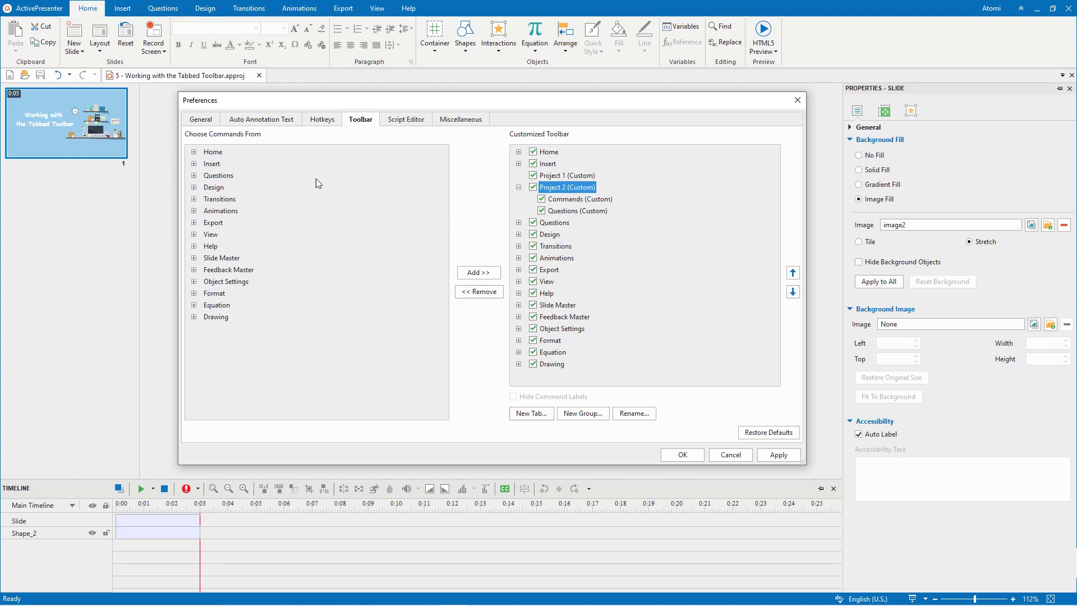
Add a copy of the Home tab, Home (Custom), right after Home
click(213, 155)
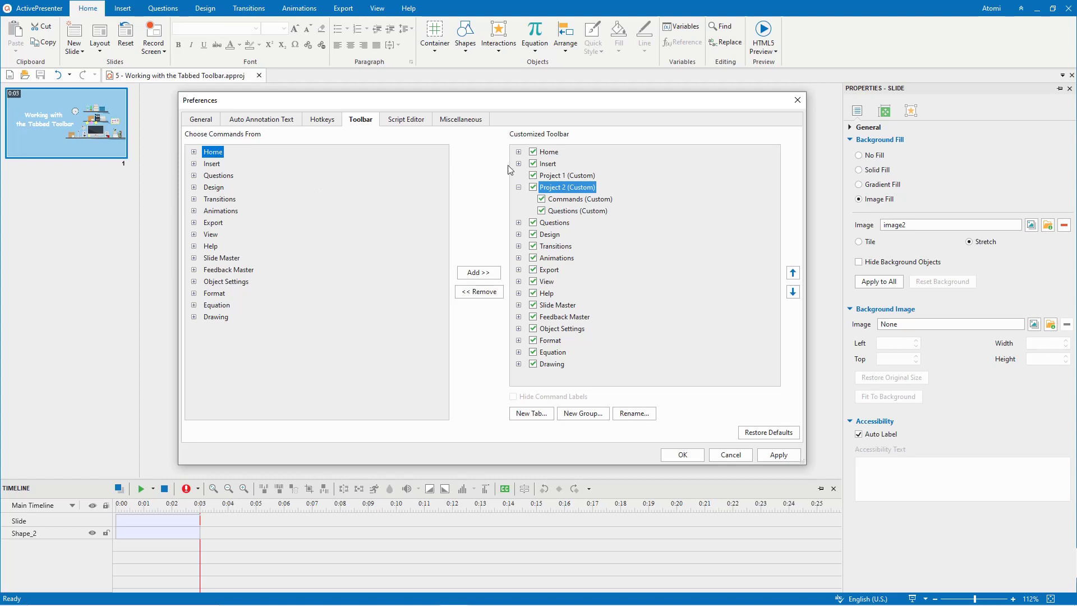
click(549, 153)
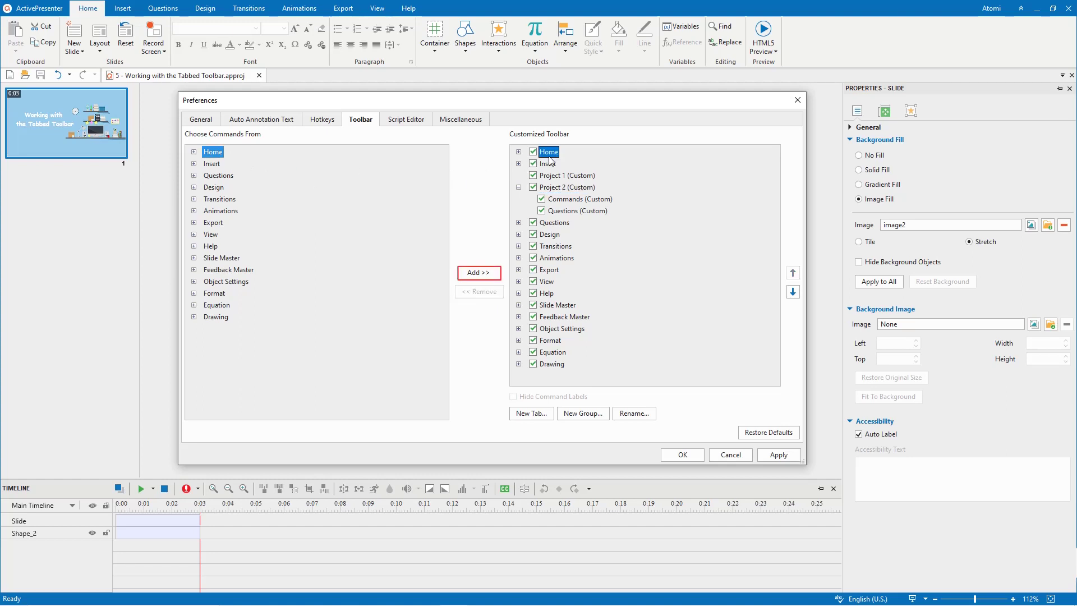
click(487, 274)
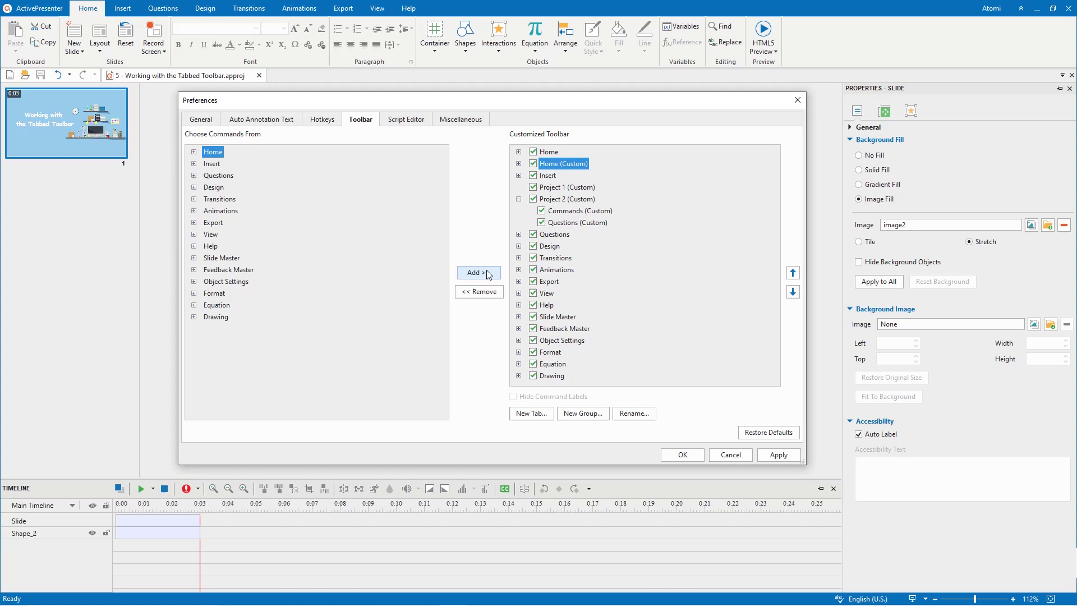
Inspect and collapse Home (Custom) and its Clipboard group, then select Project 2 (Custom)
click(518, 164)
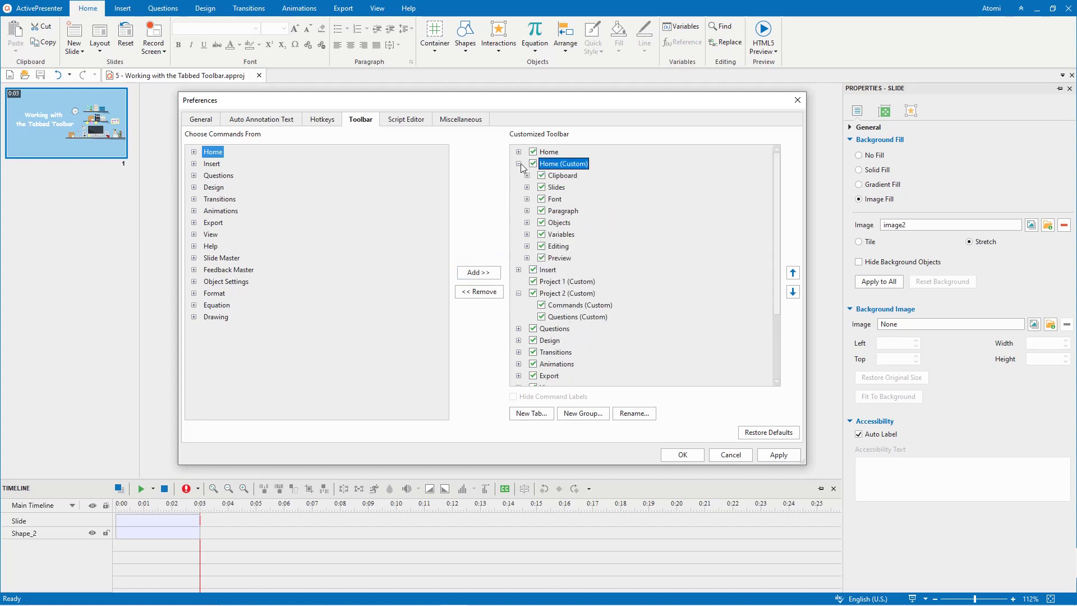
click(527, 176)
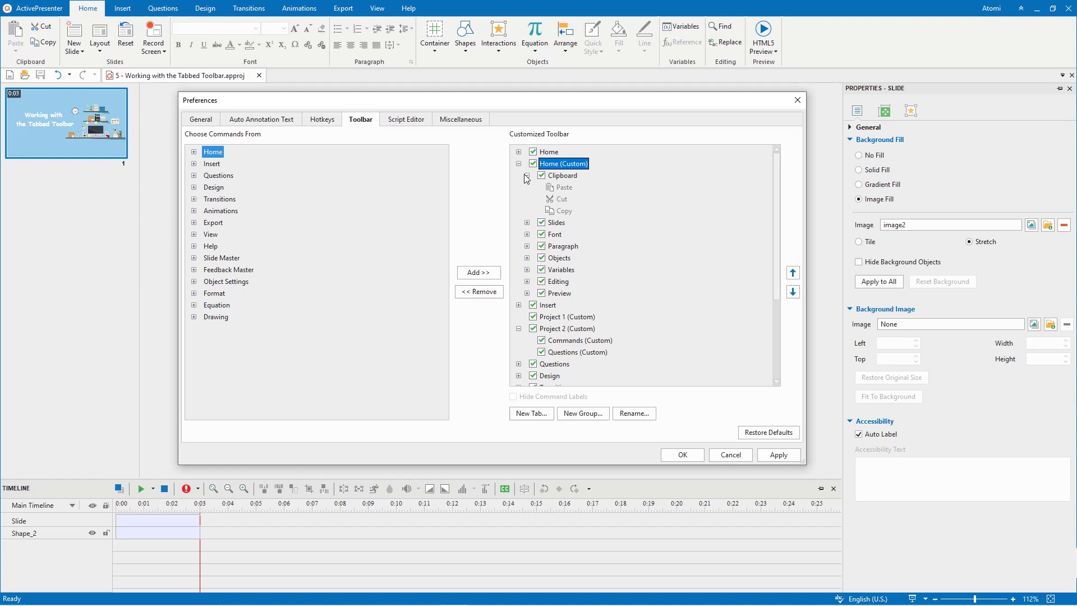
click(527, 176)
click(519, 163)
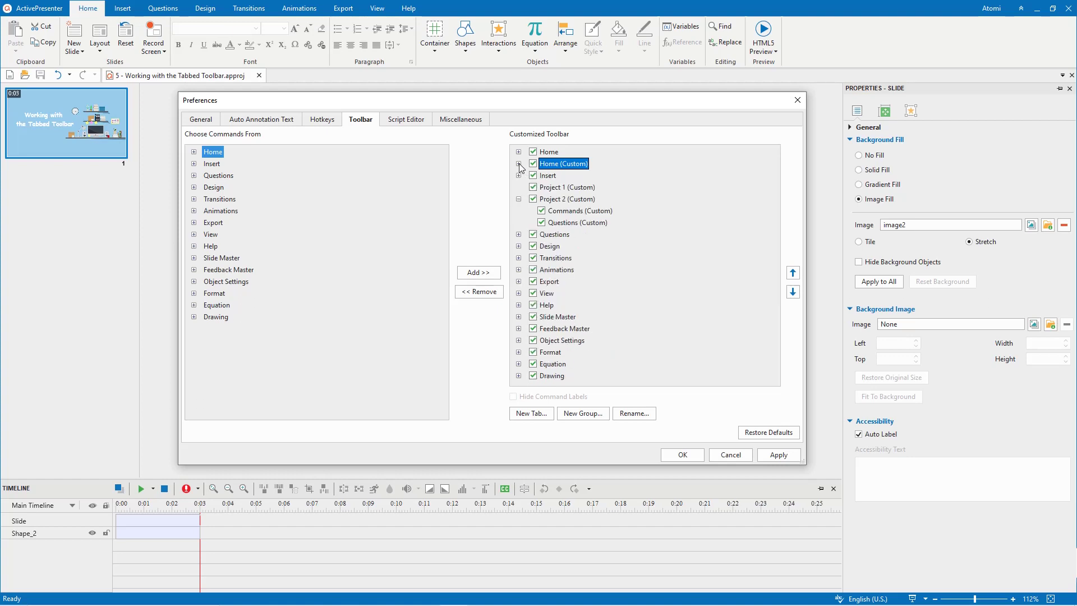
click(566, 201)
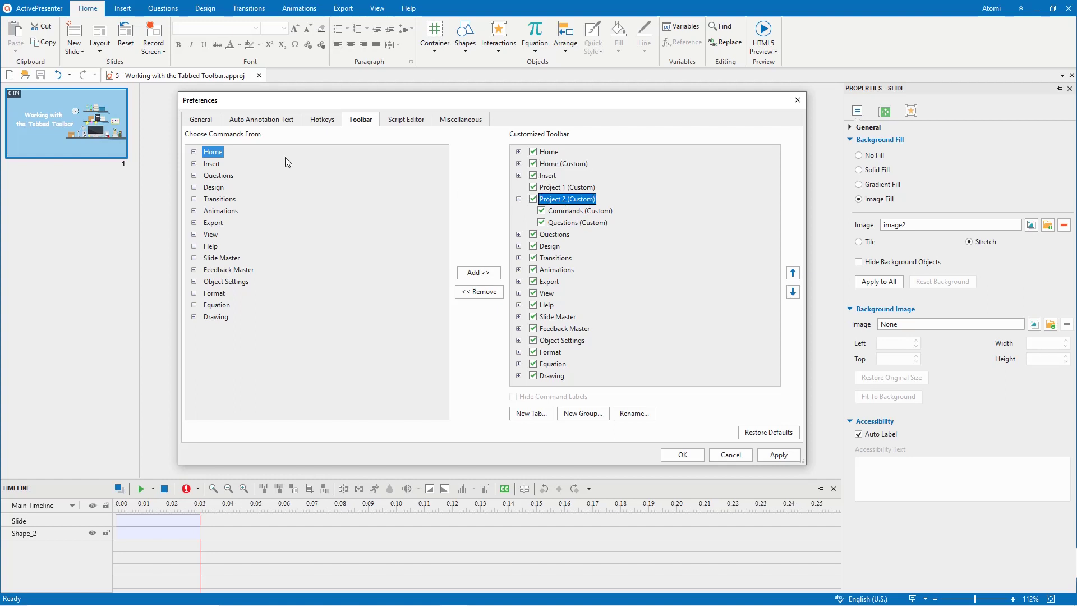
Add Home's Font and Paragraph groups to Project 2 (Custom), then select Commands (Custom)
click(194, 152)
click(216, 188)
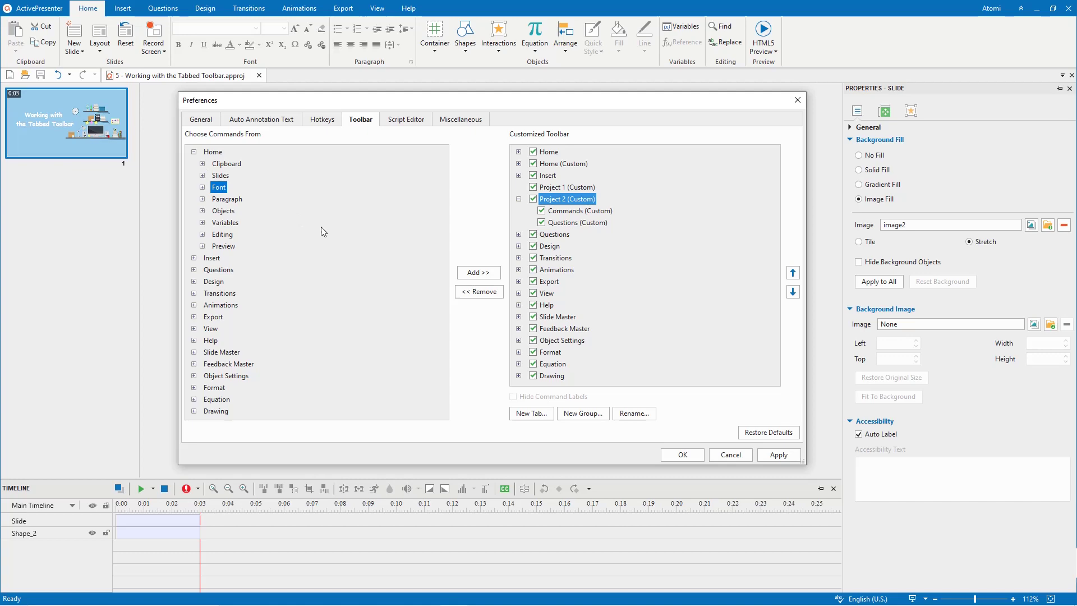
click(478, 273)
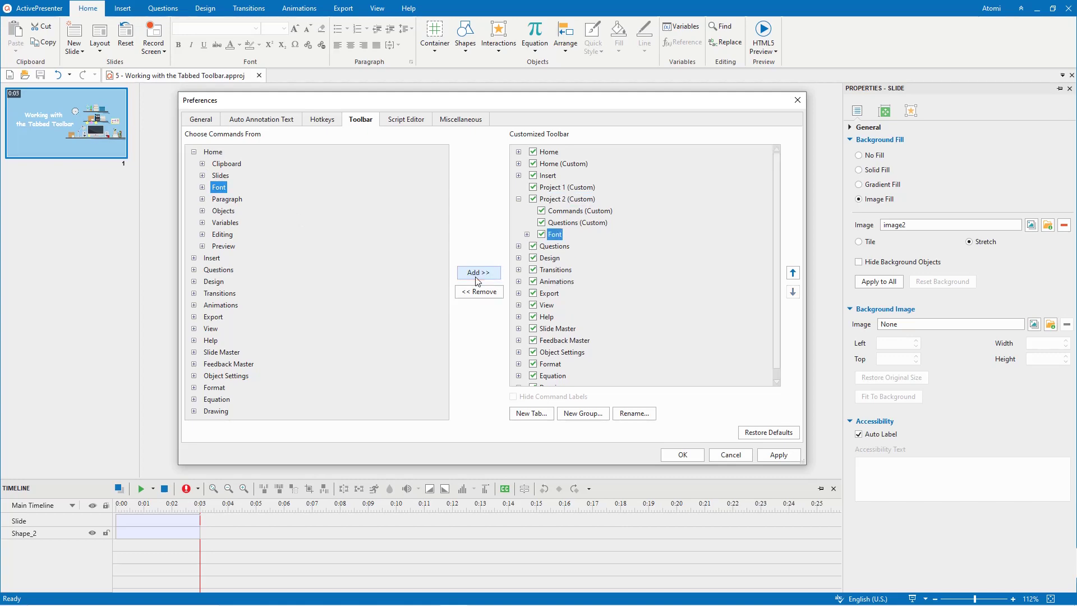
click(236, 200)
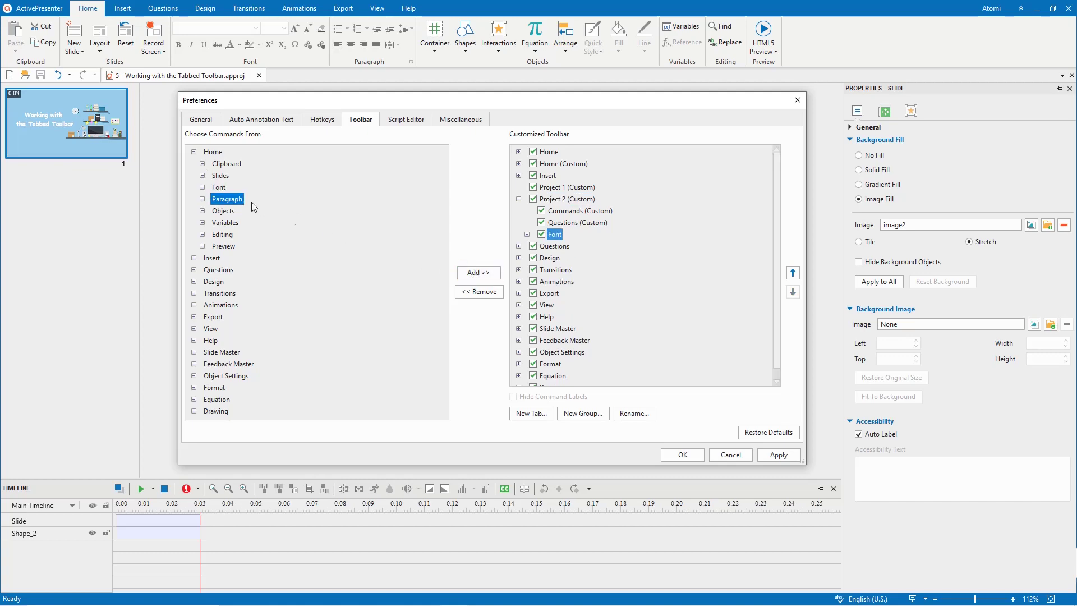
click(477, 272)
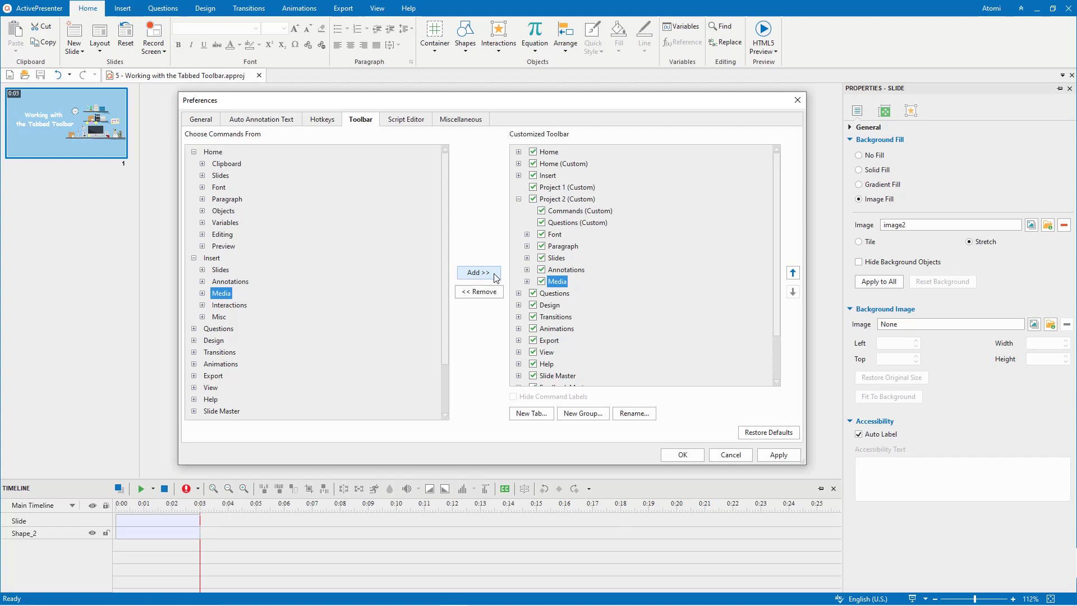
click(599, 213)
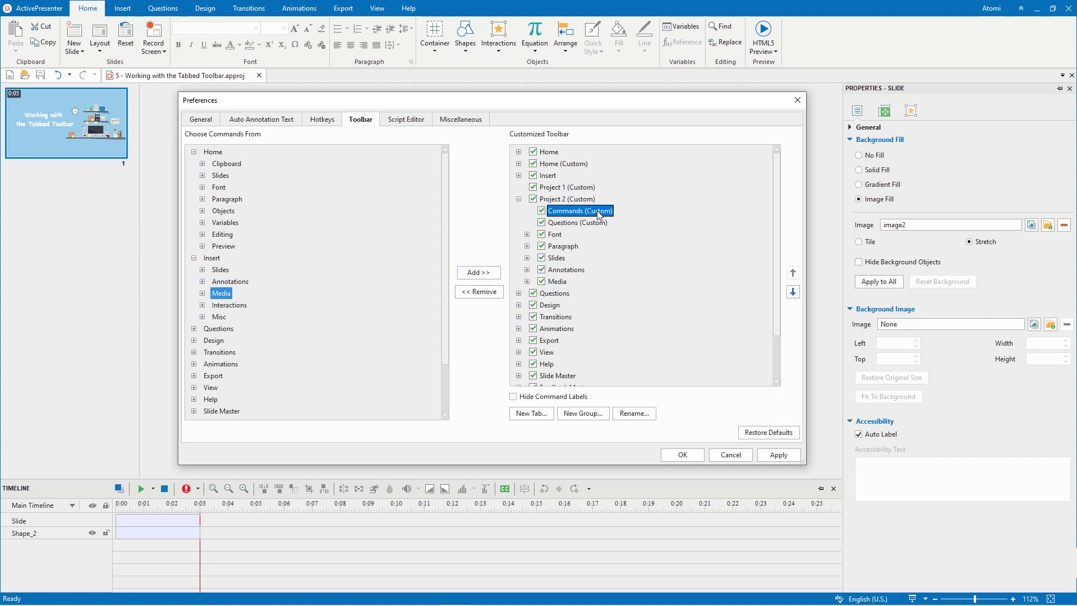
Add the Paste and New Slide commands to the Commands (Custom) group
click(202, 163)
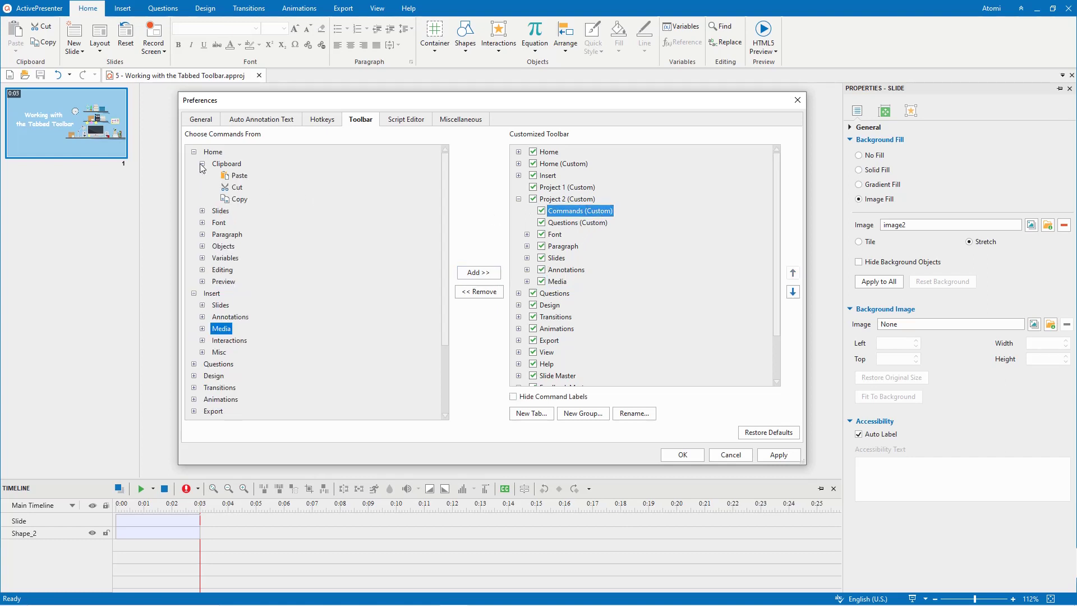
click(237, 176)
click(474, 272)
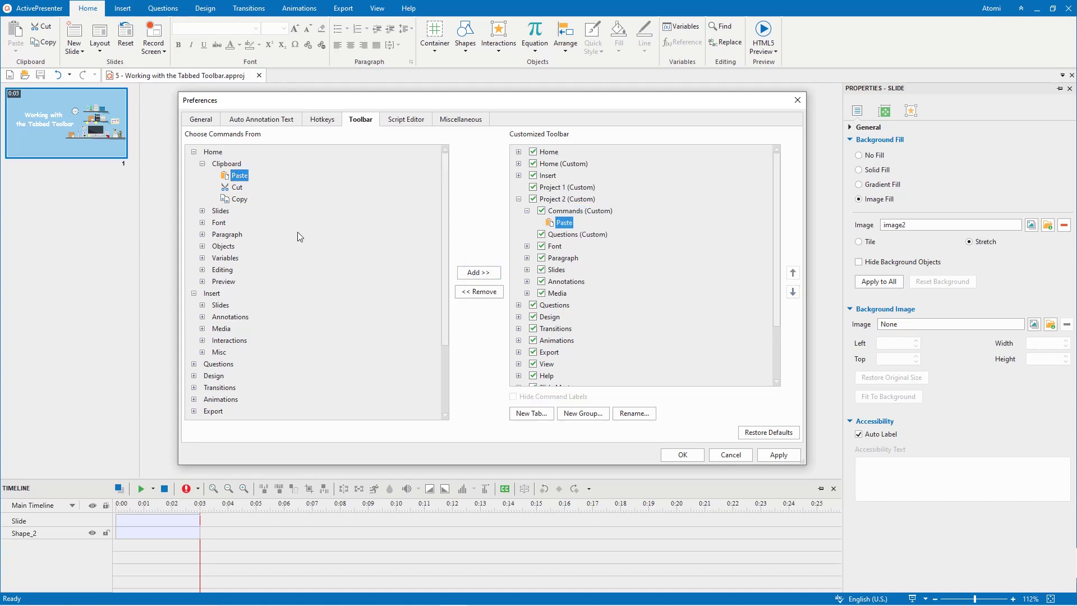
click(202, 211)
click(246, 223)
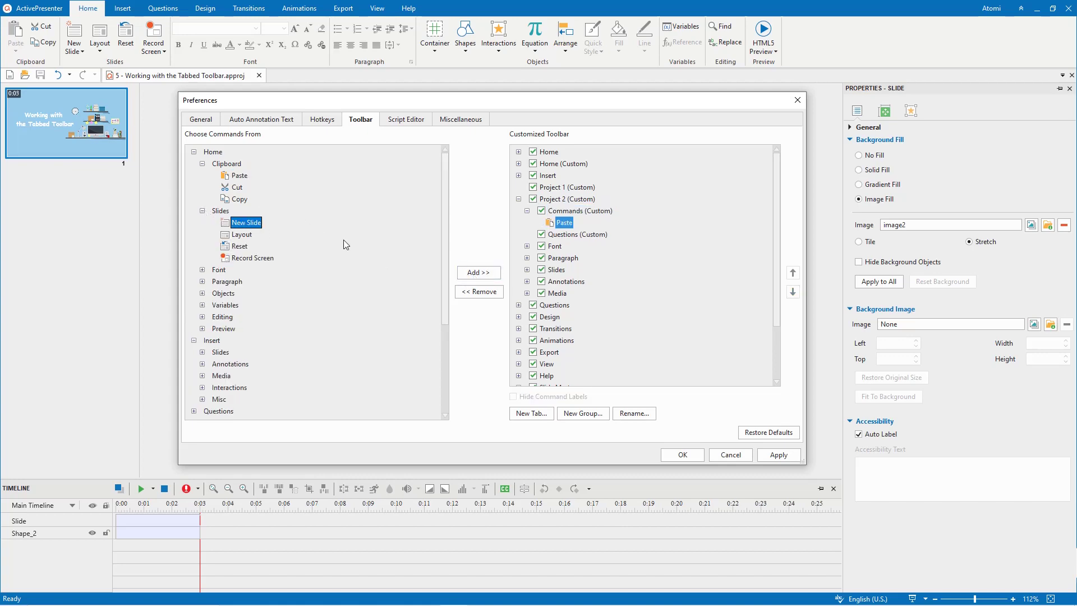
click(478, 272)
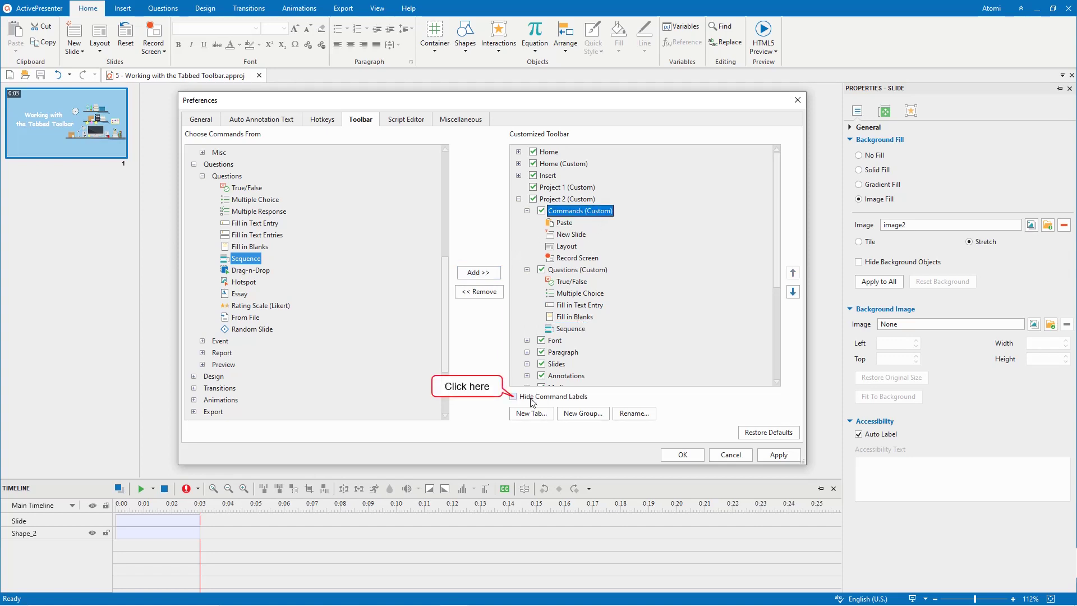
Turn on Hide Command Labels for the Commands (Custom) group
click(532, 401)
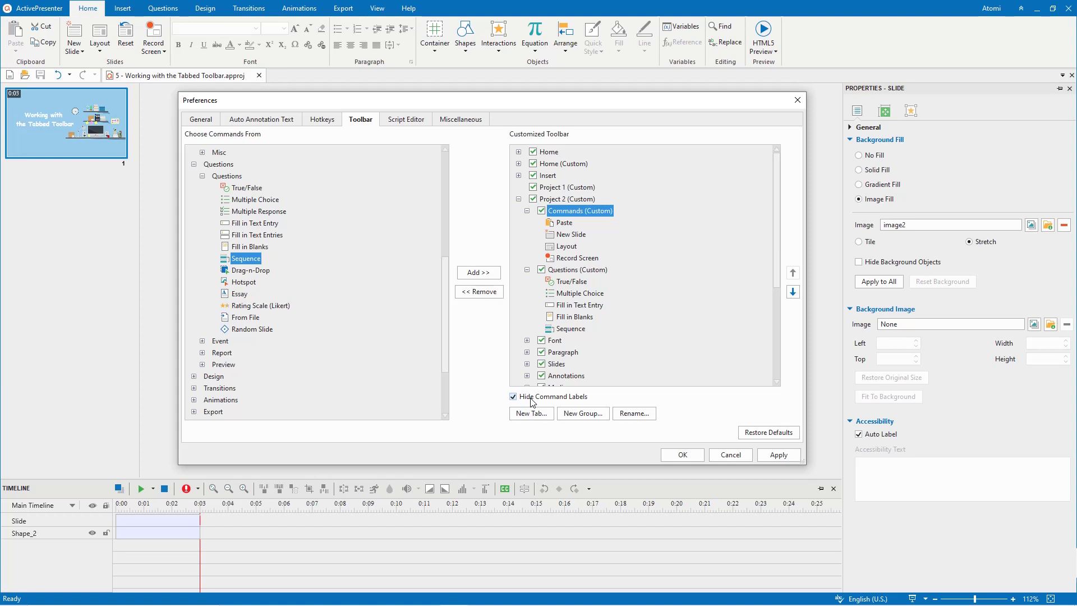
Rename the Insert tab to 'Import'
click(548, 175)
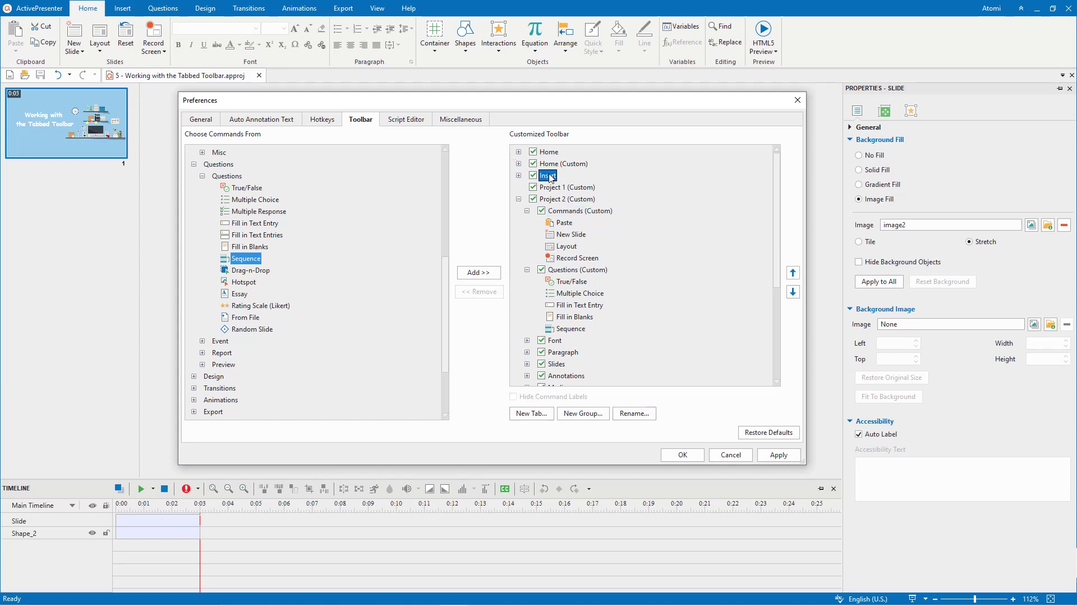
click(648, 414)
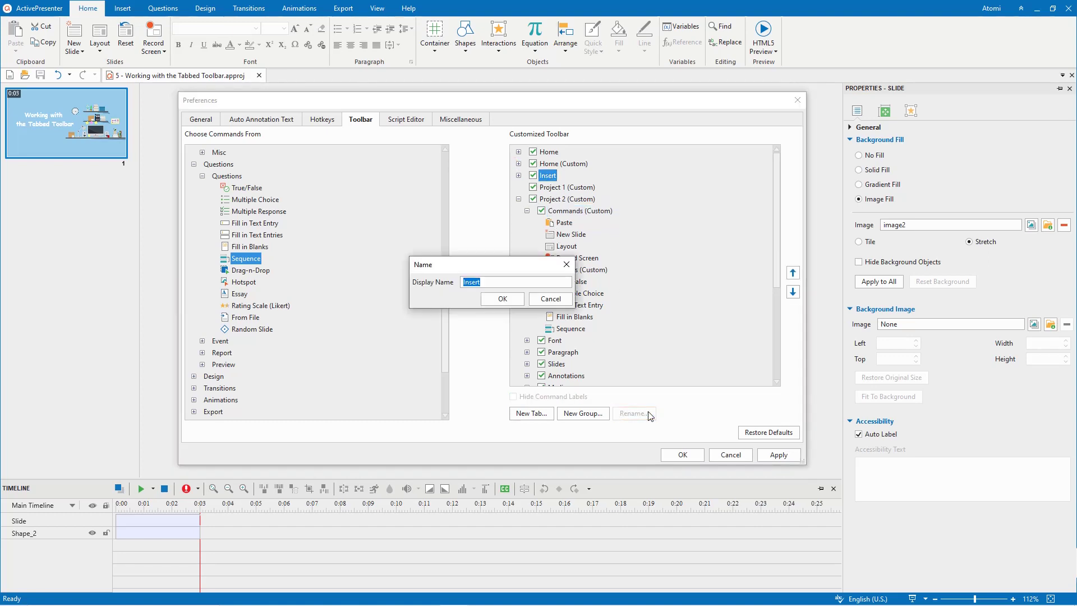
text(Impo)
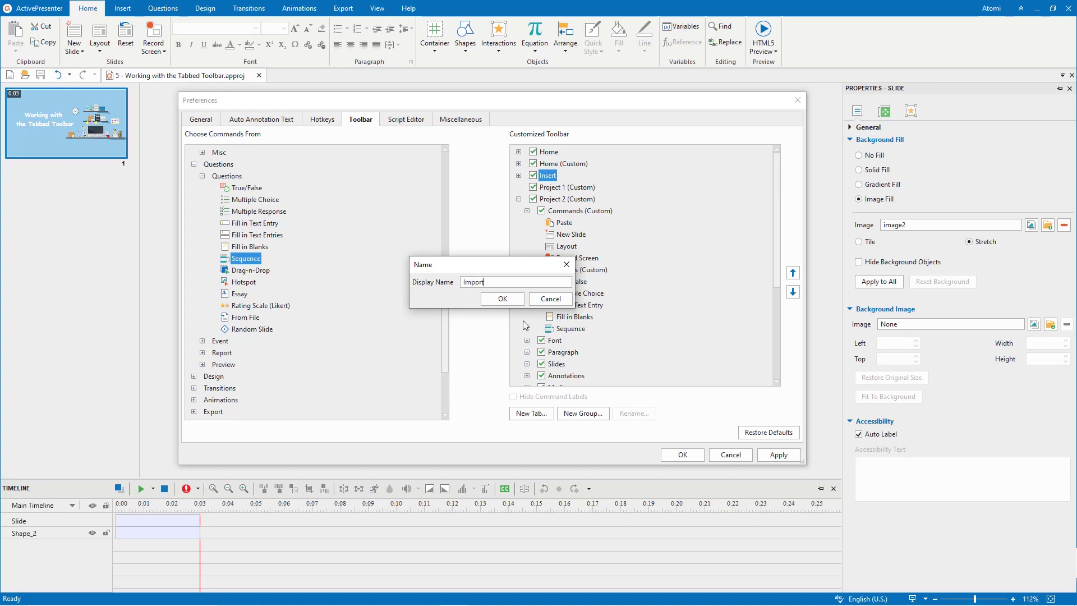
click(502, 298)
Rename the Project 2 (Custom) tab to 'Favorite'
click(566, 199)
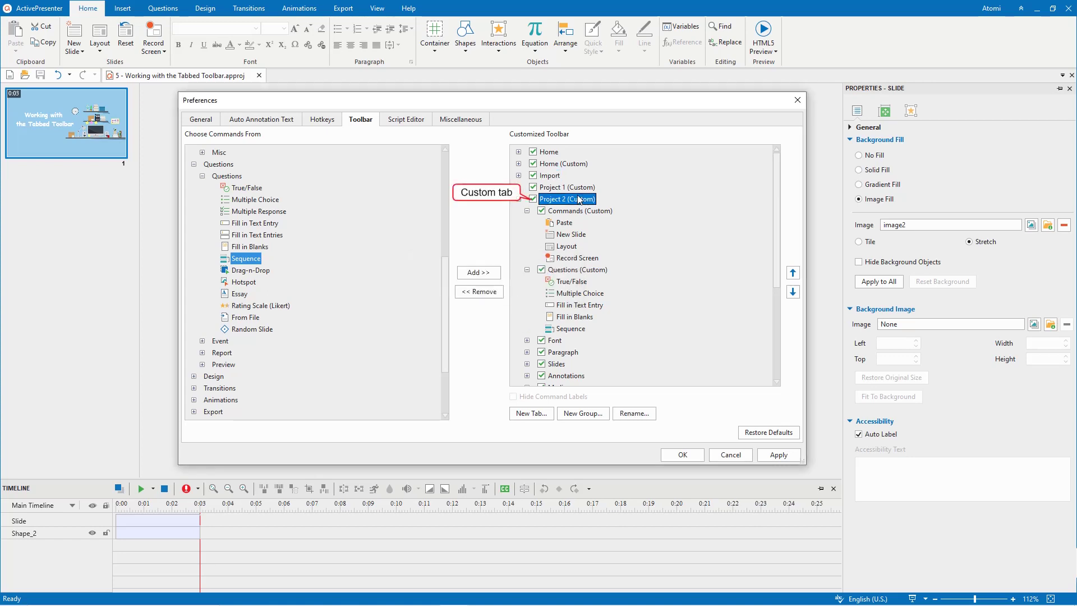
click(644, 415)
text(Favorite)
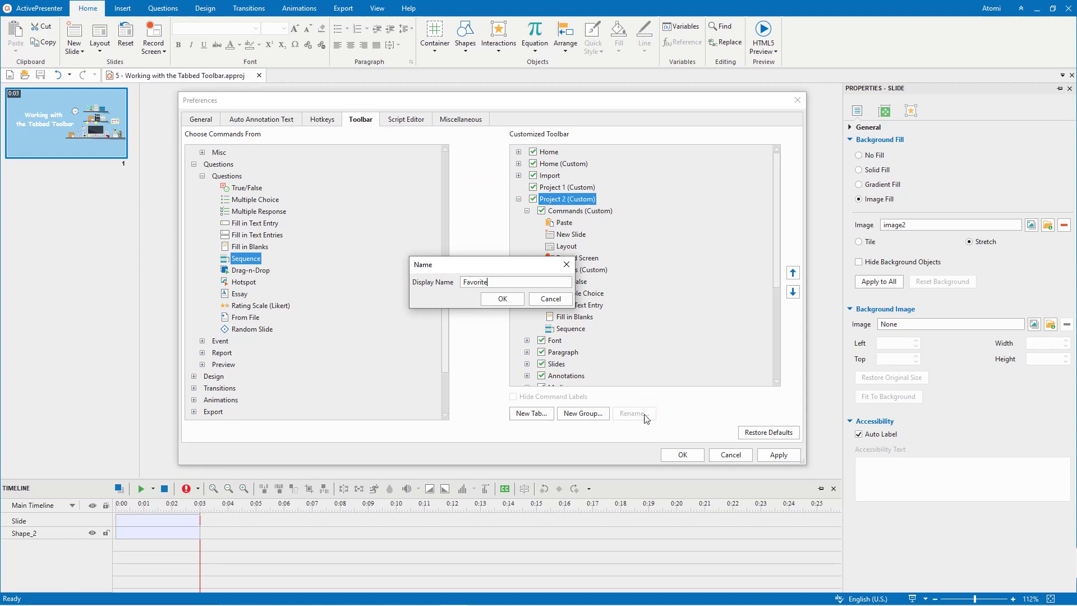
click(509, 301)
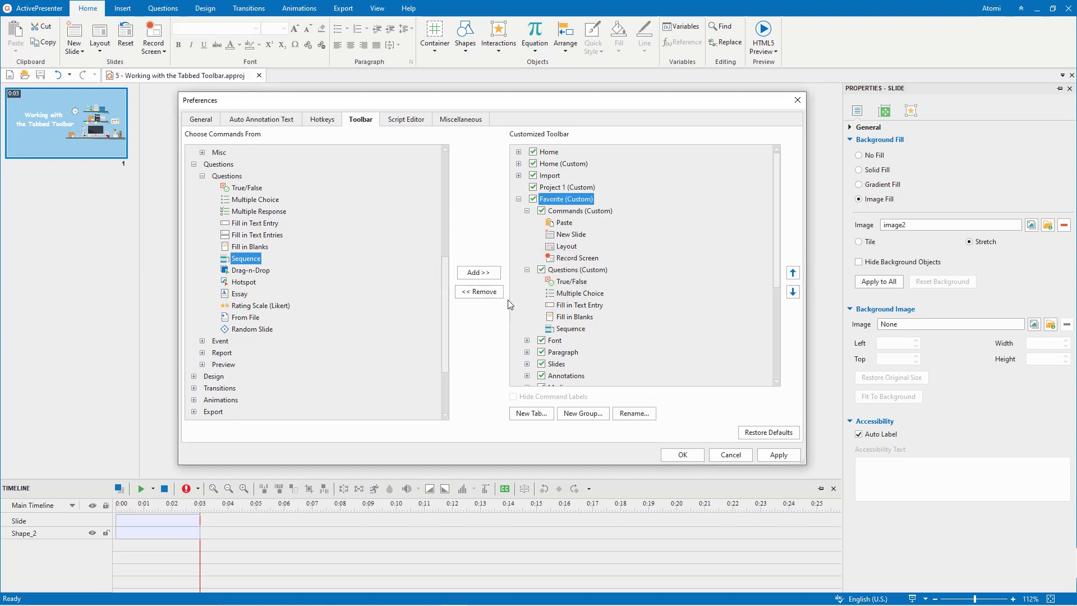
Rename the New Slide command to 'Slides'
click(582, 236)
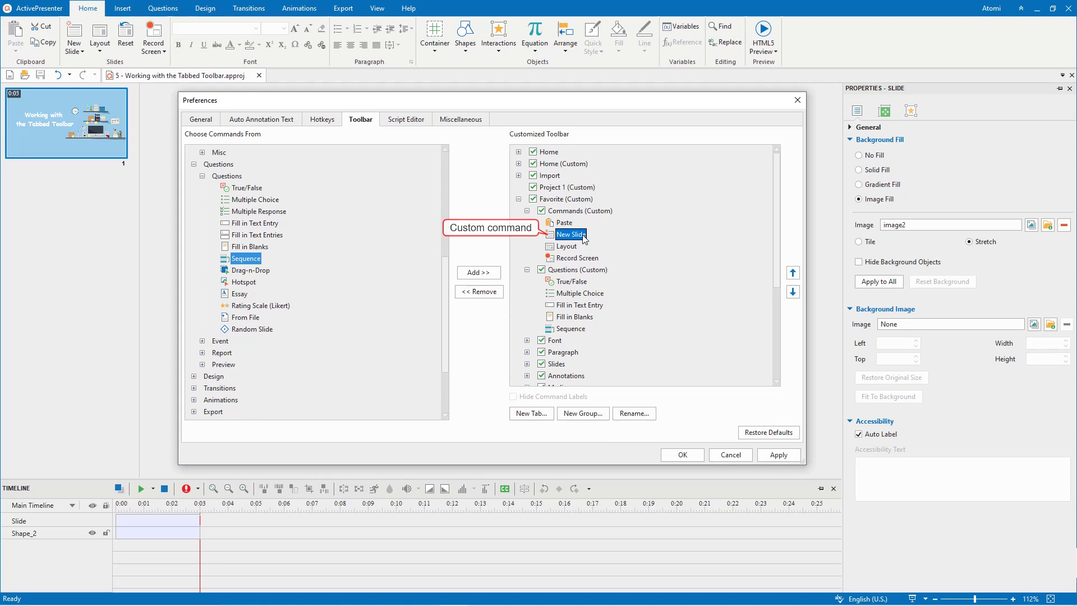
click(636, 414)
text(Slides)
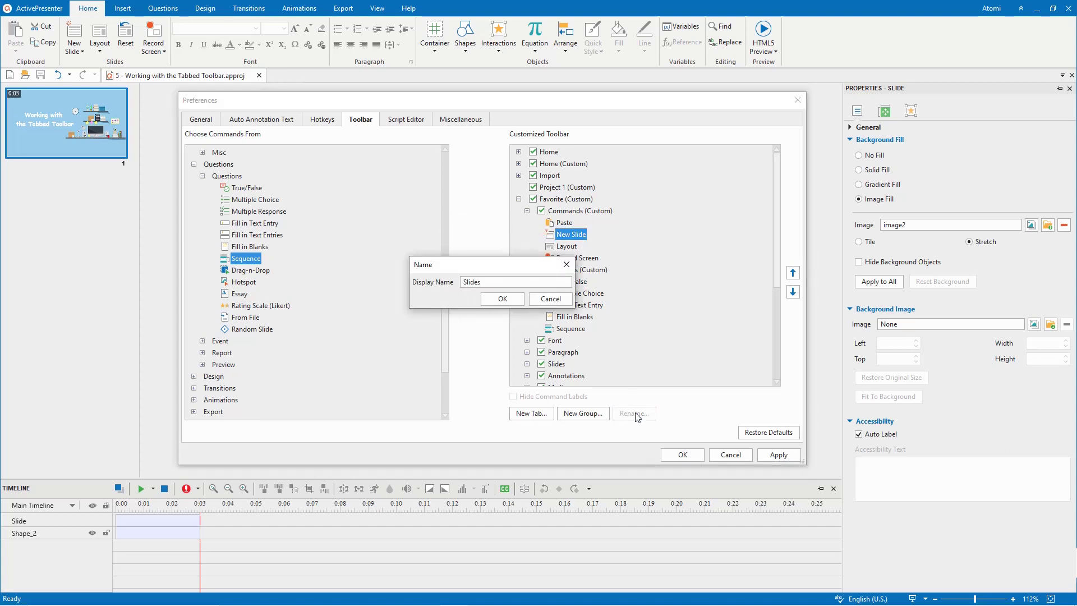
click(497, 299)
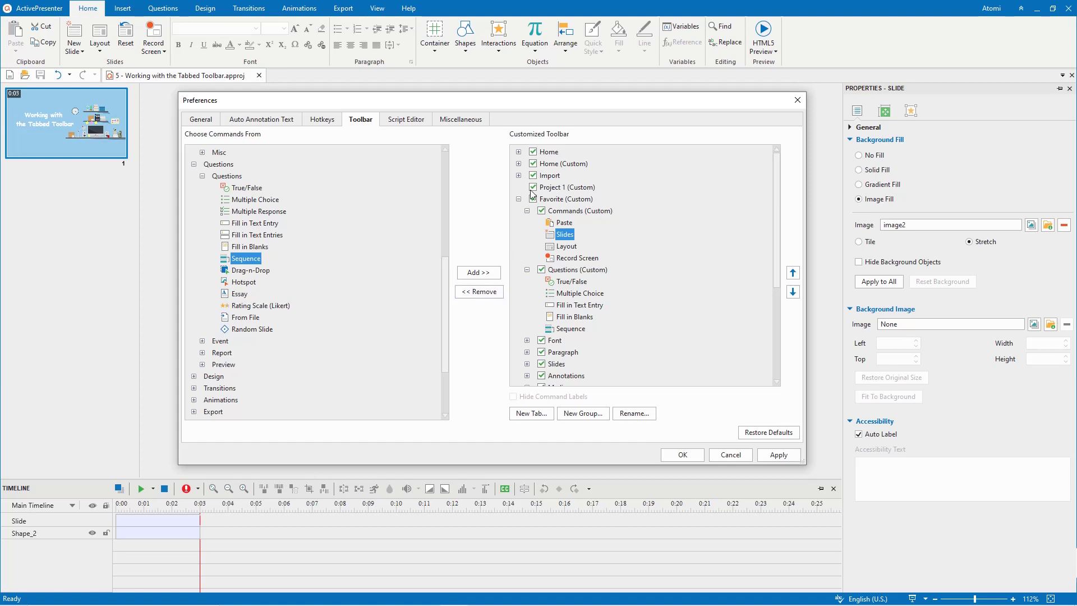
Uncheck Home and Home (Custom), plus the Slides and Annotations groups in Import
click(533, 152)
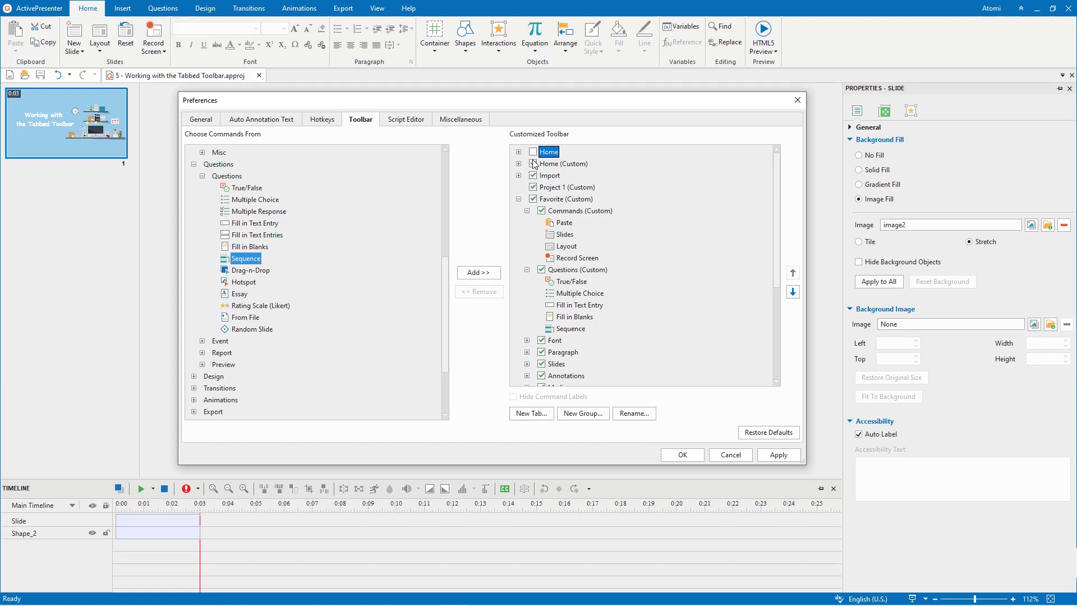
click(533, 164)
click(519, 176)
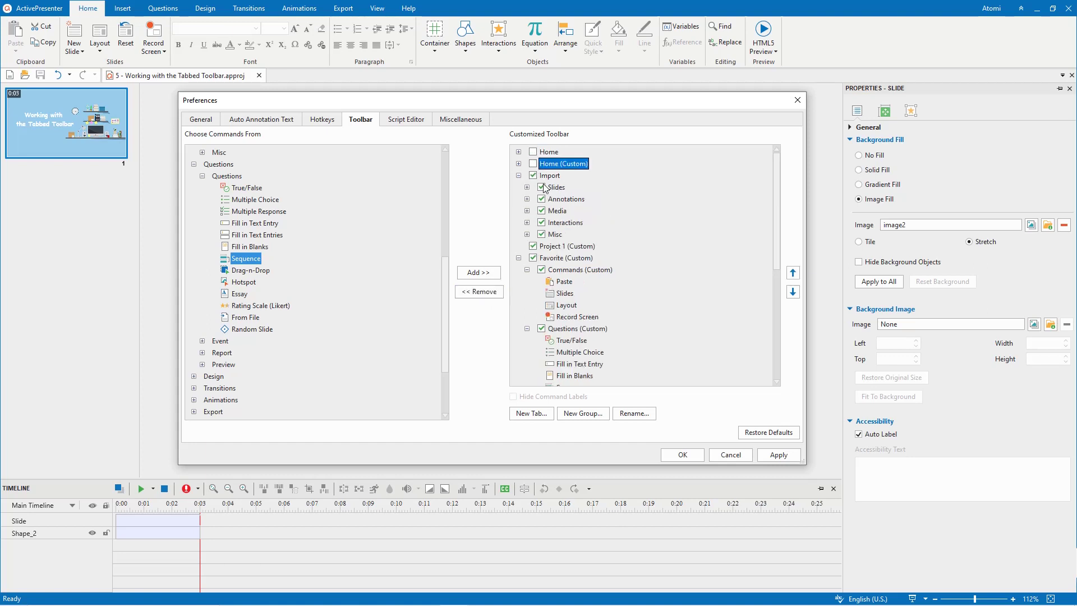
click(542, 188)
click(542, 199)
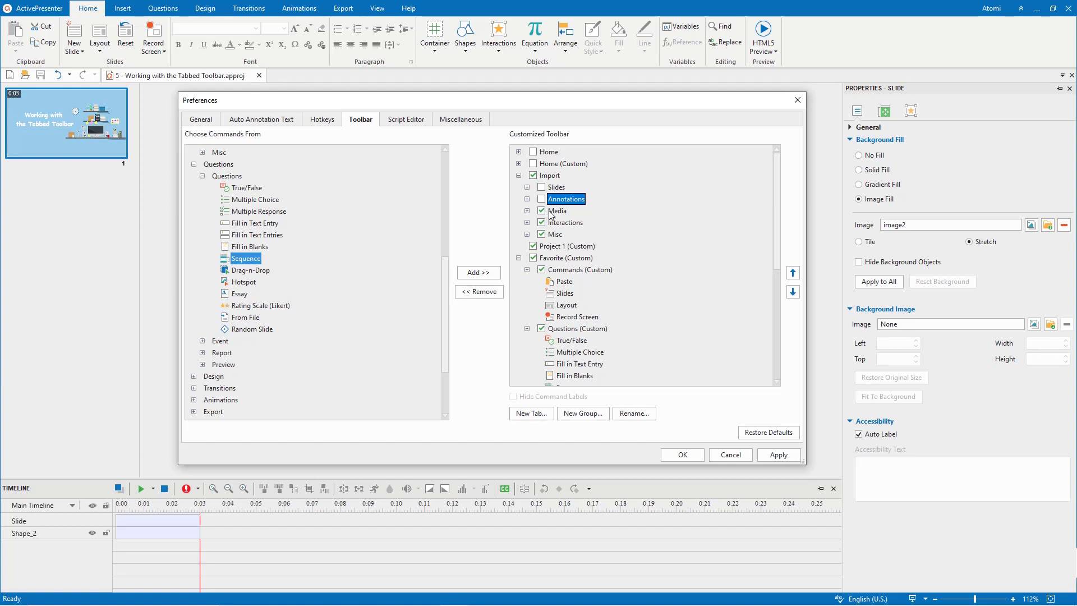
Remove the Media group from Import, Paragraph from Favorite, and Sequence from Questions (Custom)
click(546, 212)
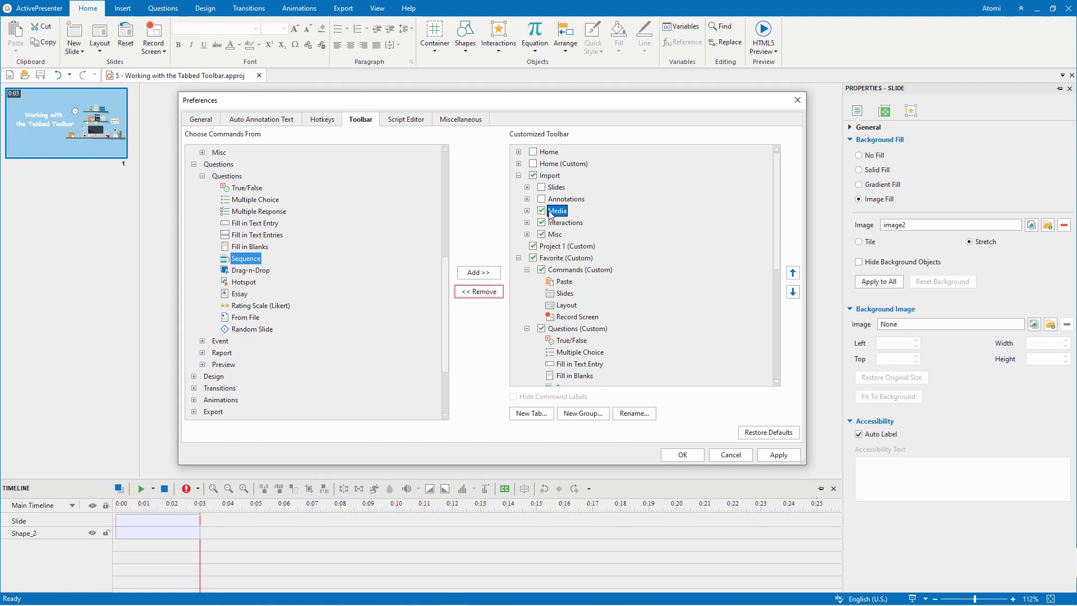
click(479, 291)
scroll(550, 324, down, 3)
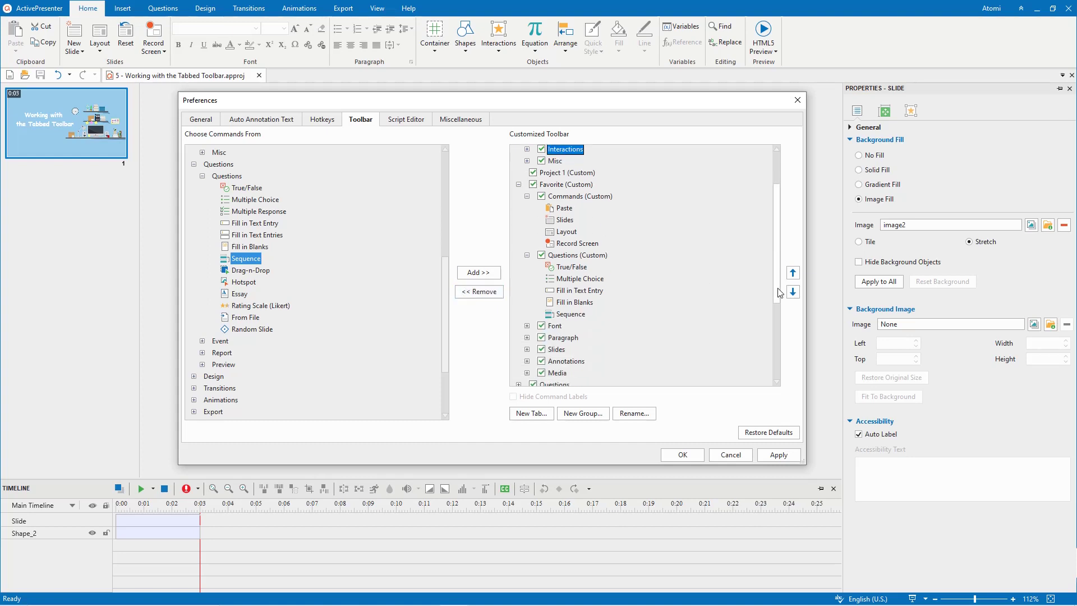
click(550, 322)
click(487, 293)
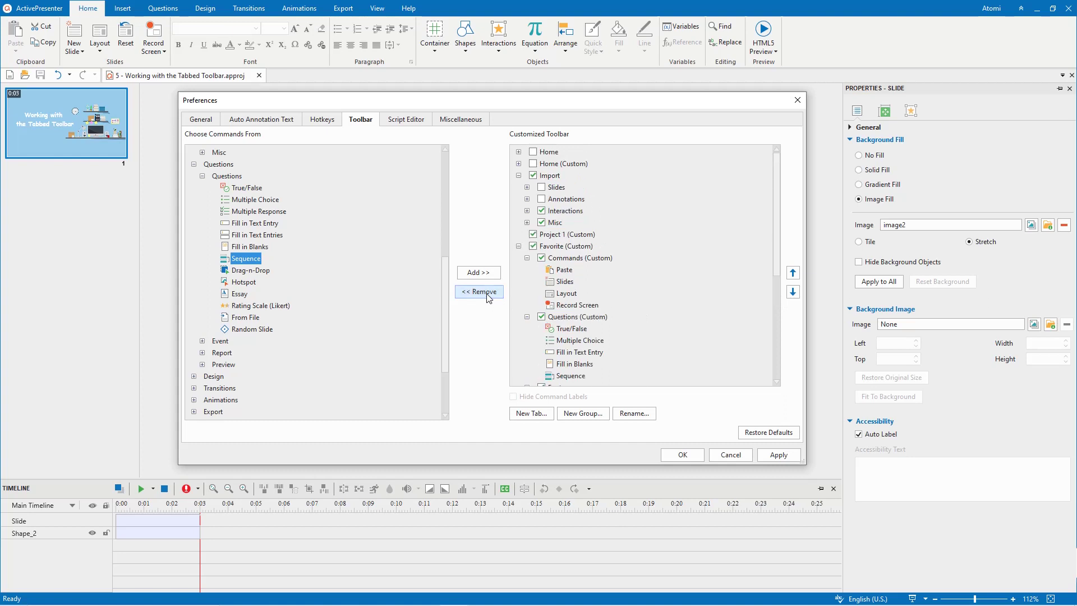
click(578, 375)
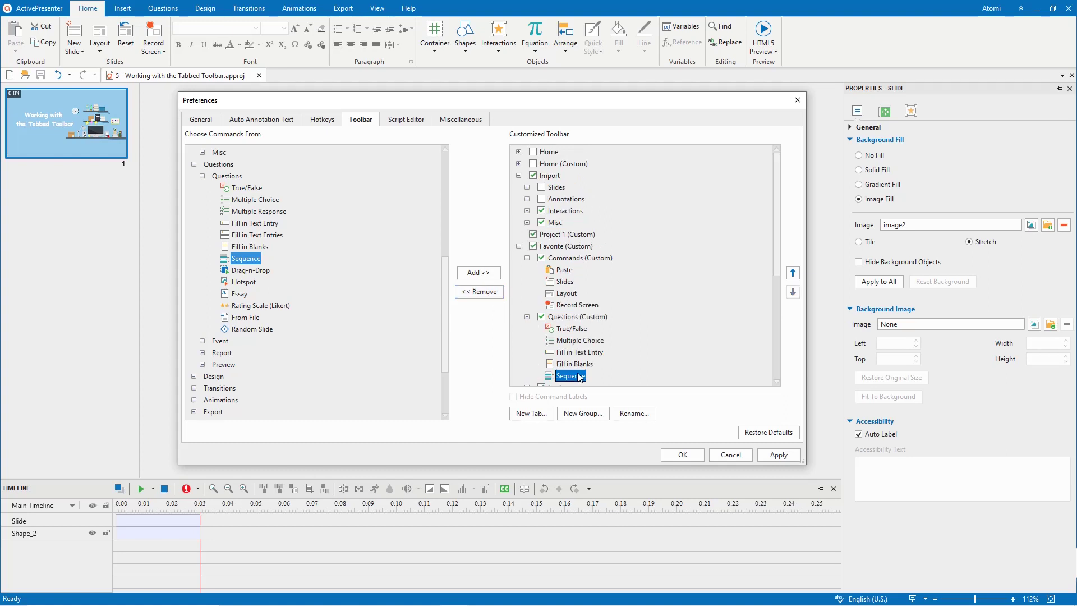
click(480, 292)
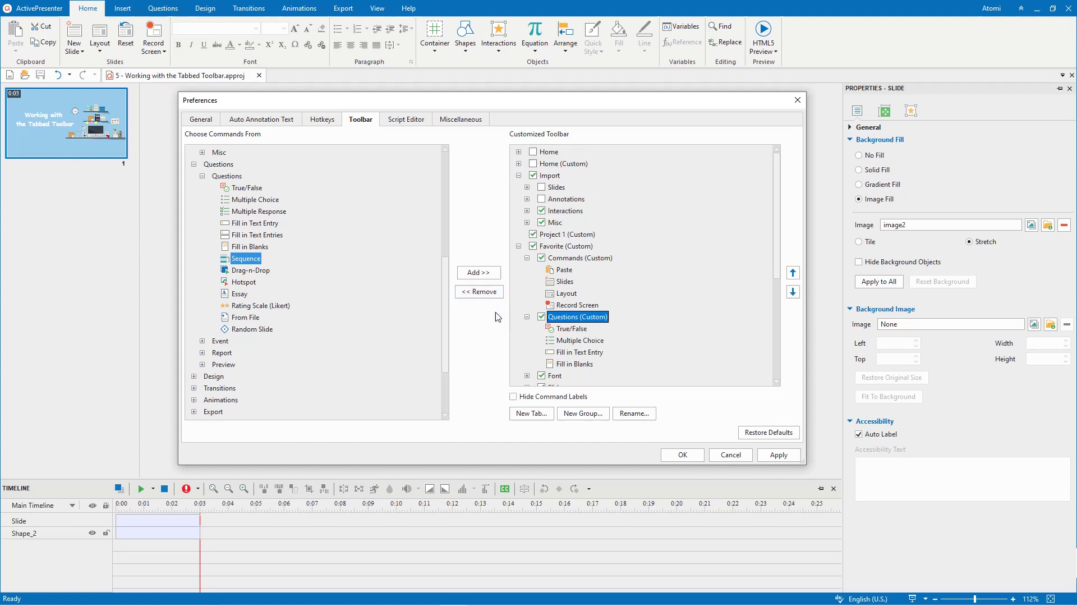
Try hiding the Slide Master tab, dismiss the context-tab warning, and apply the toolbar changes
drag(776, 257, 772, 348)
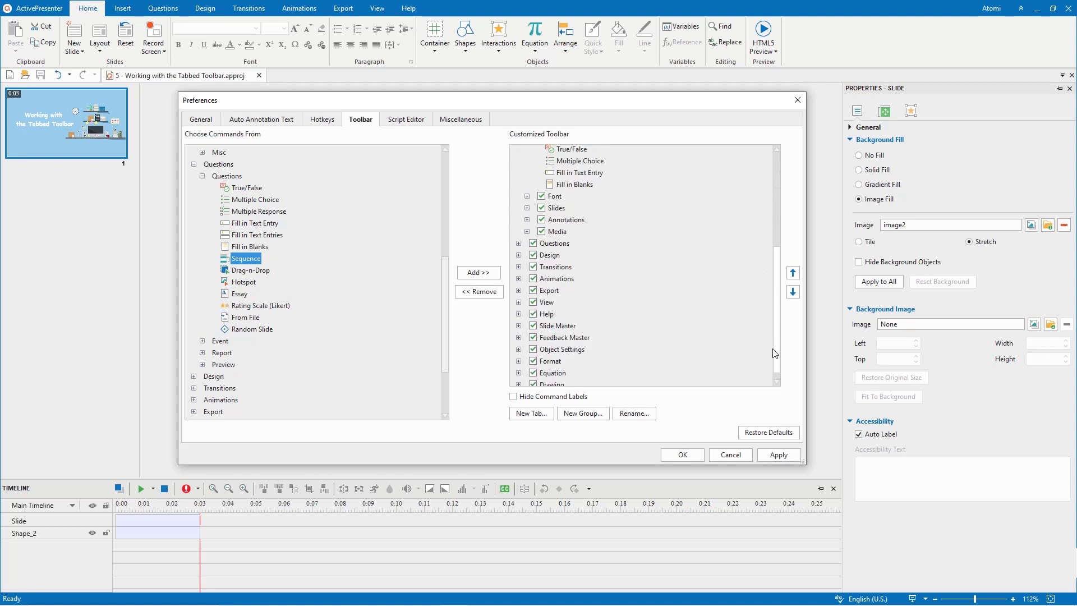
click(534, 325)
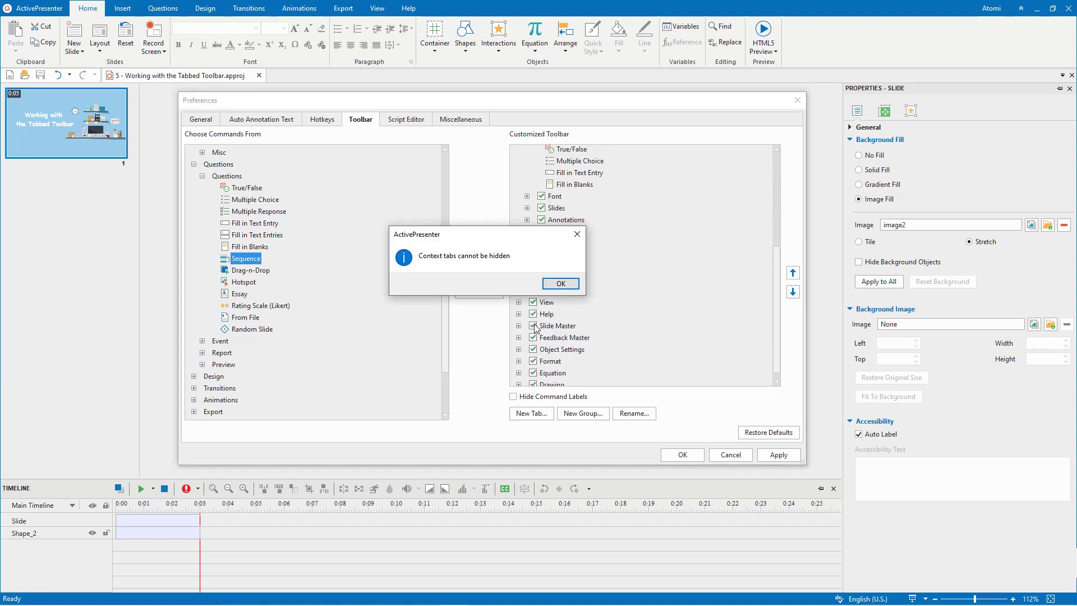
click(561, 283)
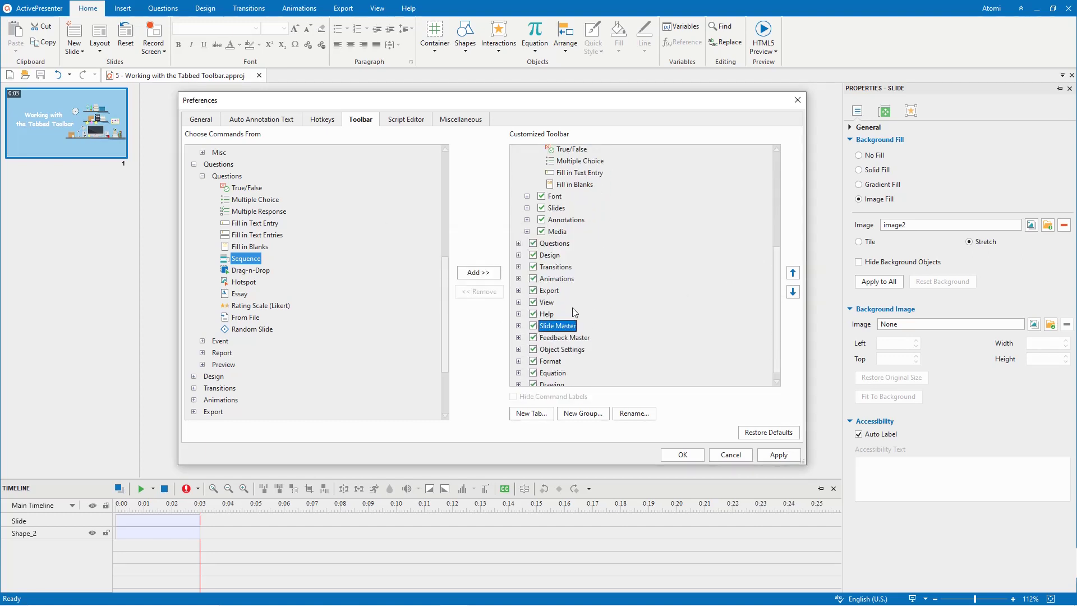
scroll(764, 350, up, 5)
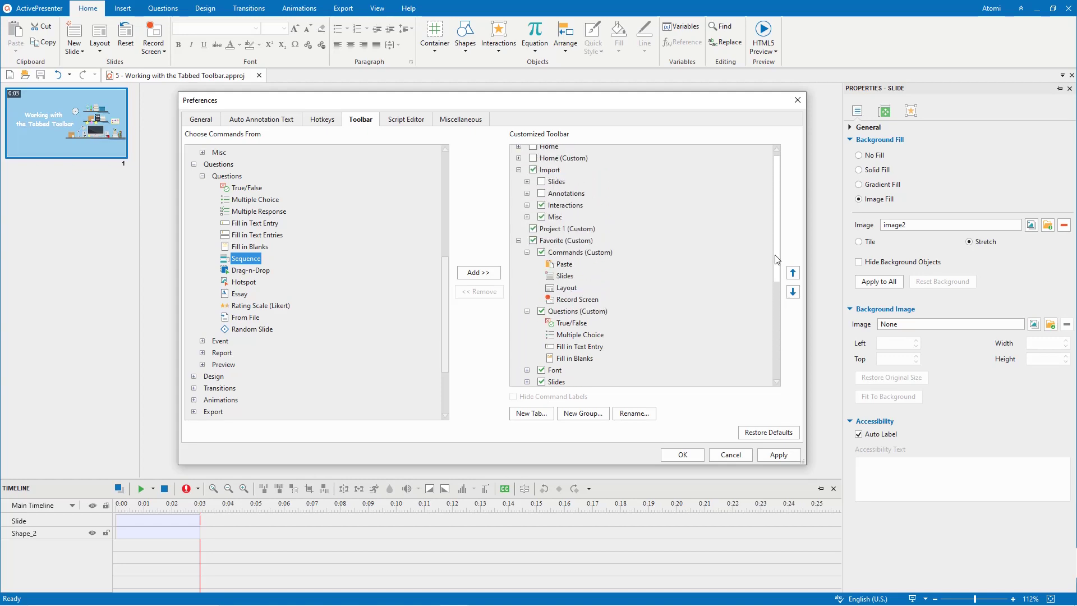
click(691, 452)
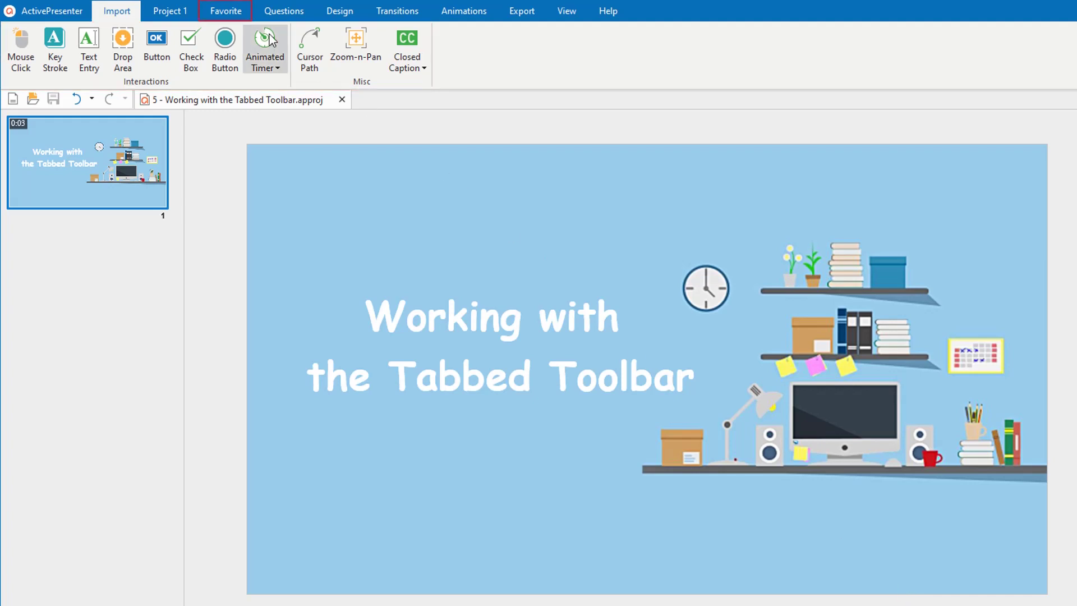
Show the Favorite tab's Commands, Questions, Font, Slides, Annotations and Media groups
click(226, 12)
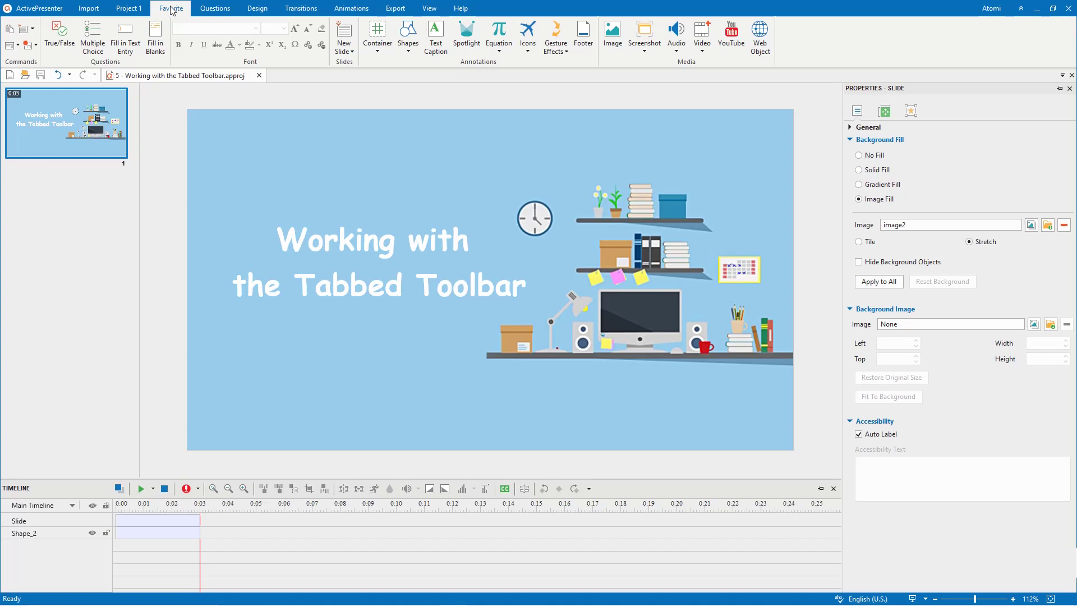
double_click(171, 11)
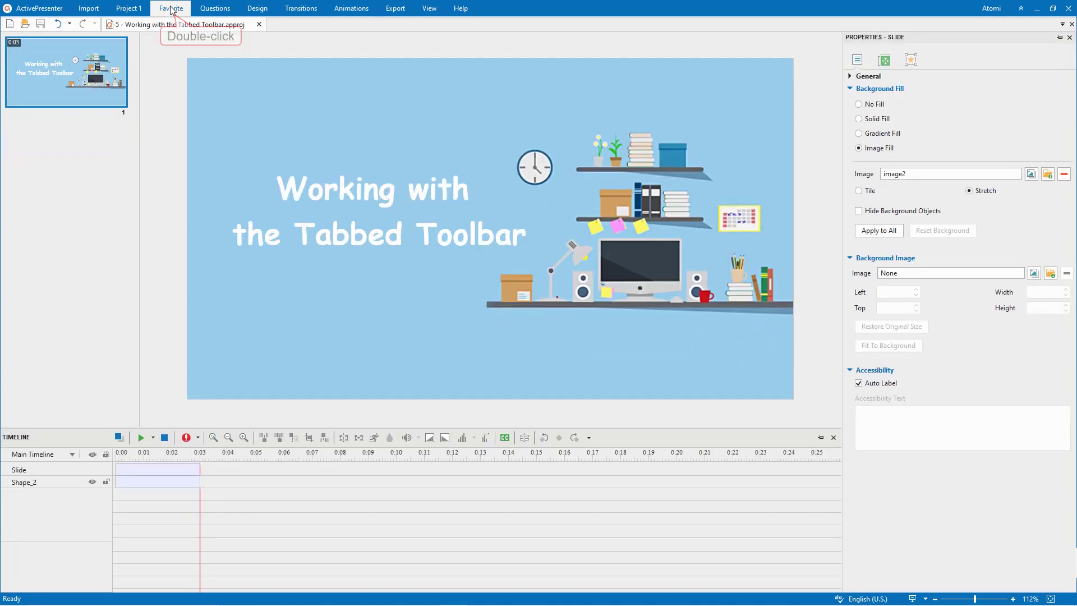
double_click(171, 10)
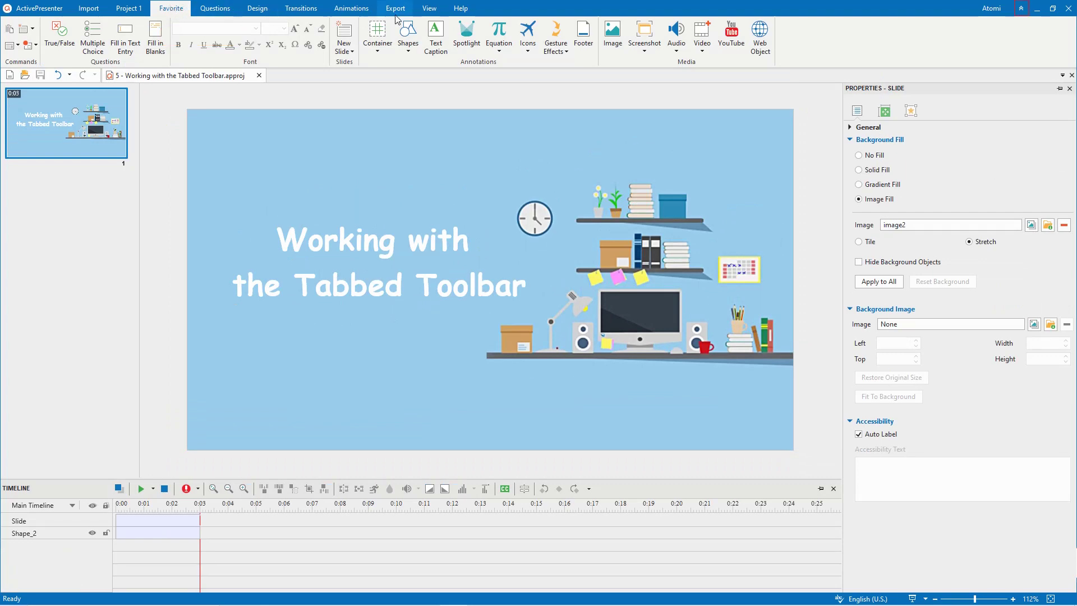
click(1021, 9)
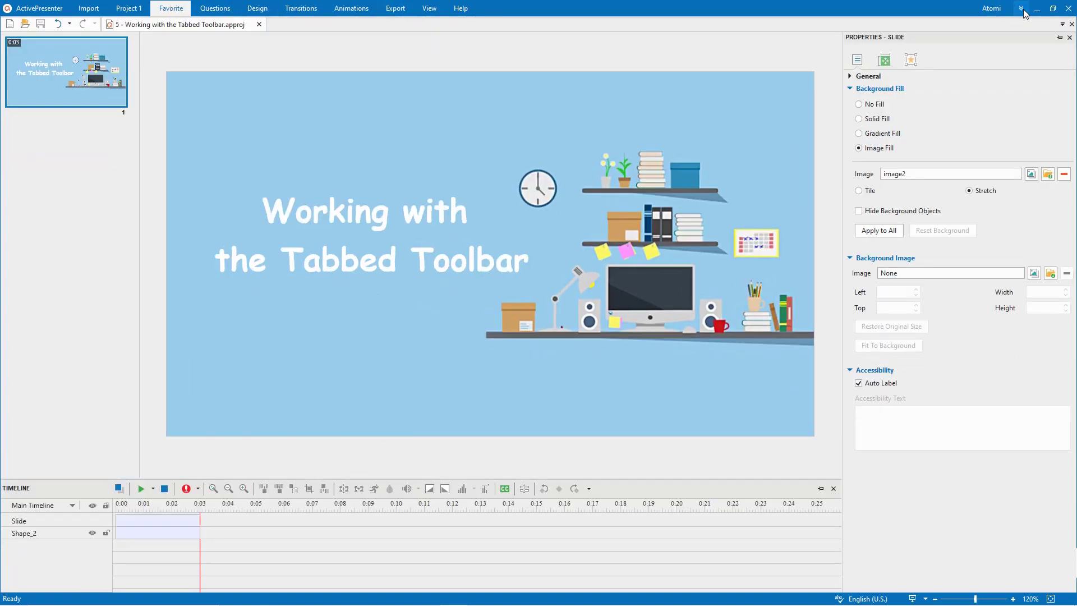
click(1021, 9)
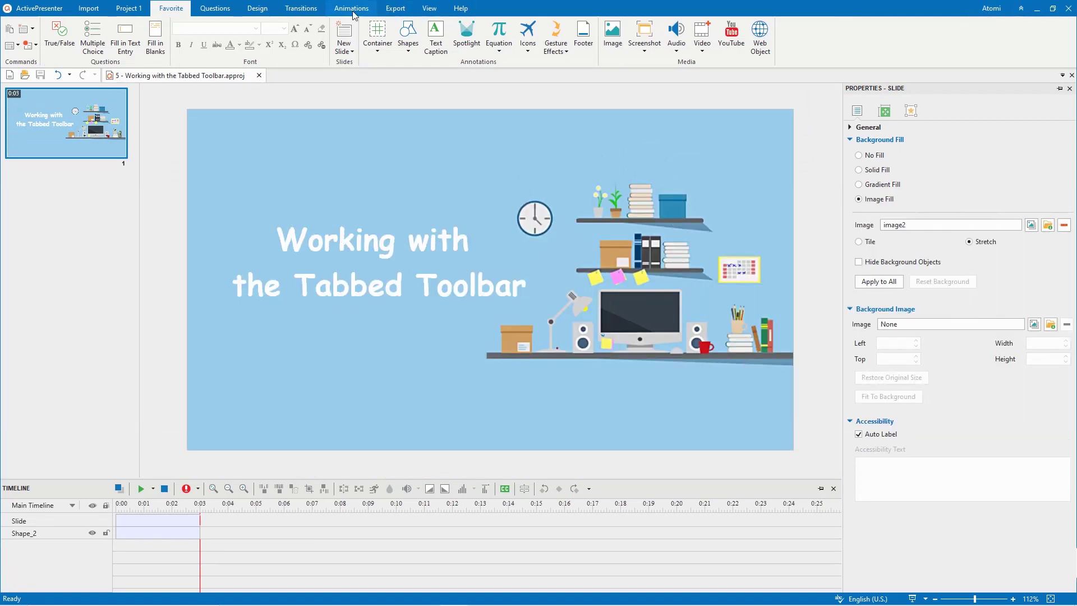
Restore the default toolbar tabs in Preferences, then show the Home tab's commands
click(58, 10)
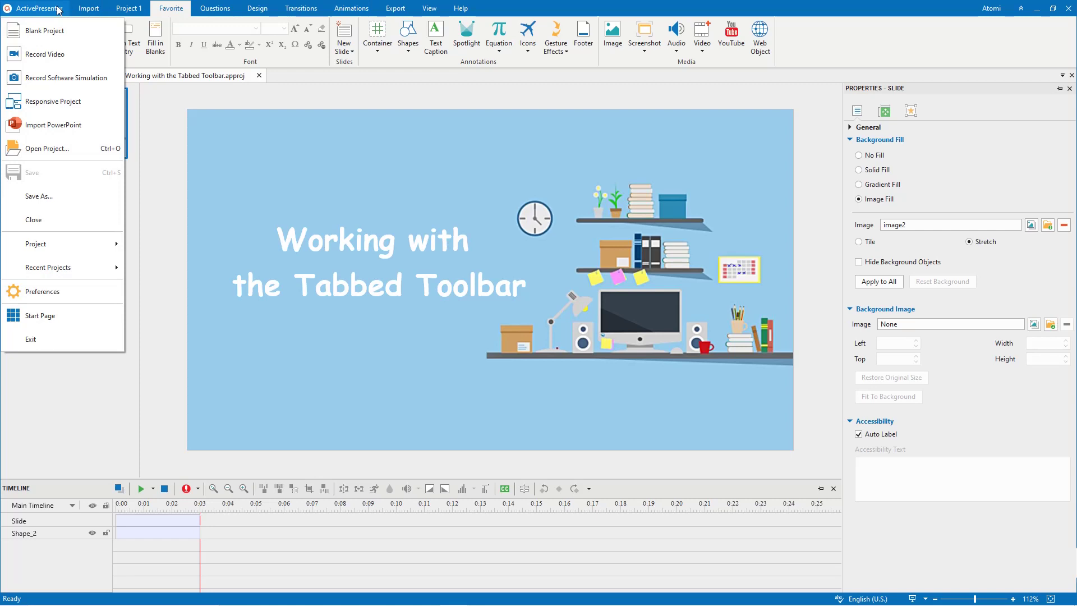
click(99, 292)
click(761, 436)
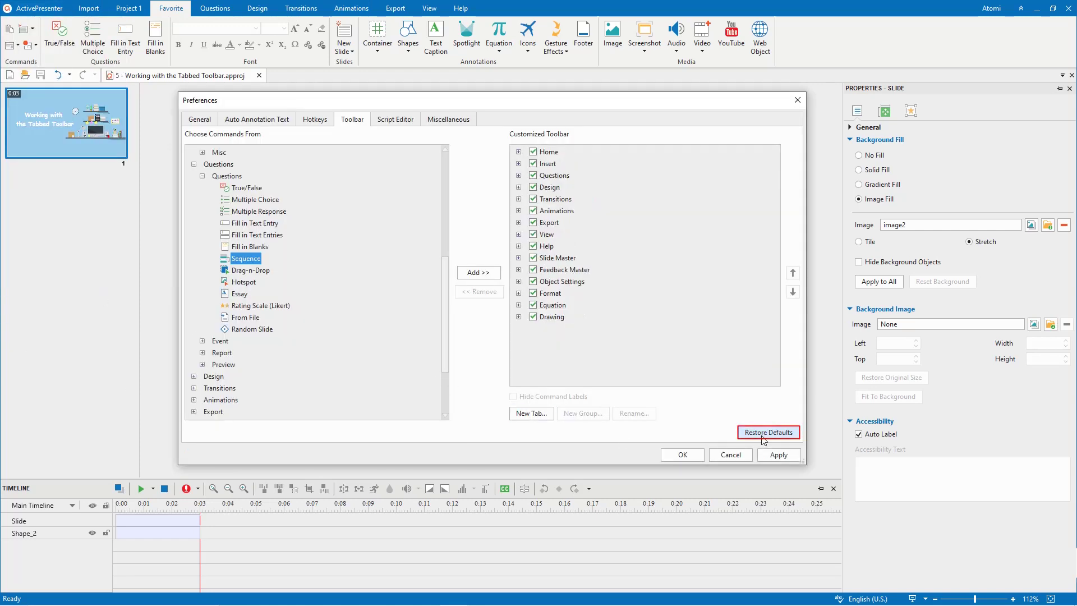
click(684, 453)
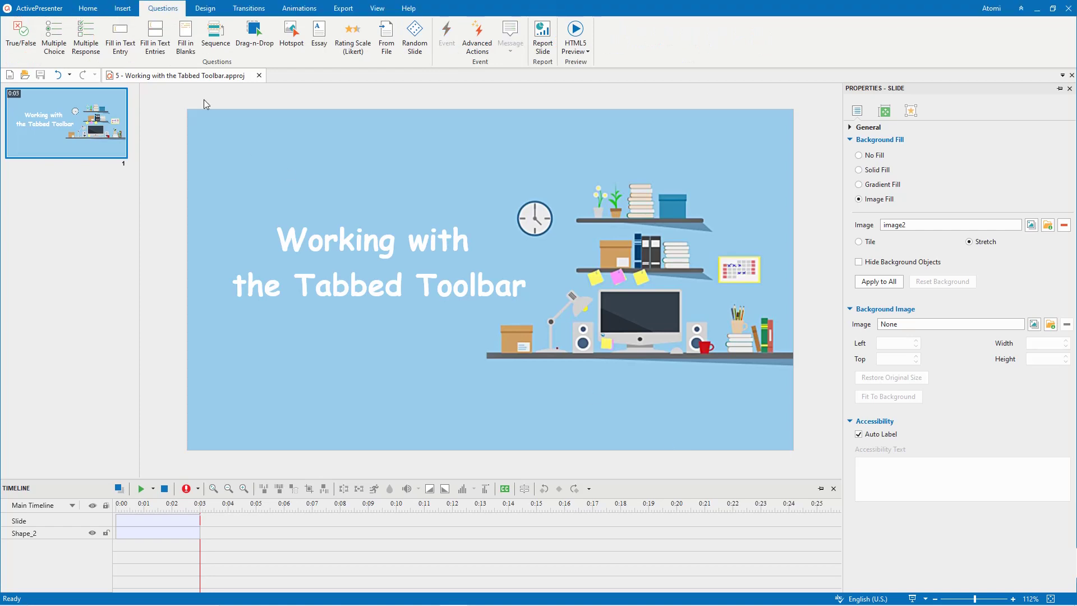
click(100, 9)
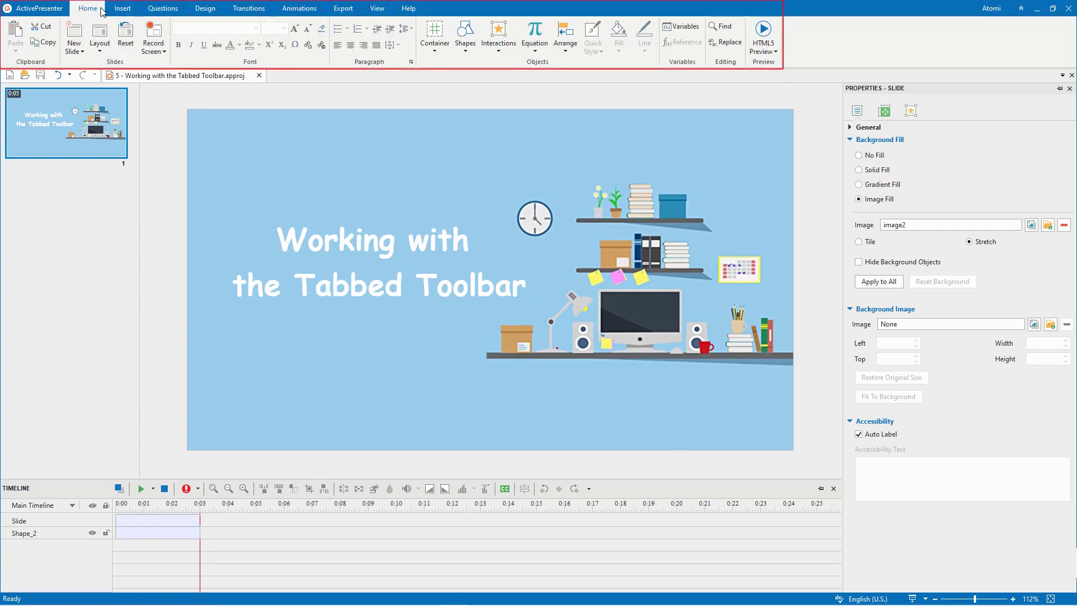